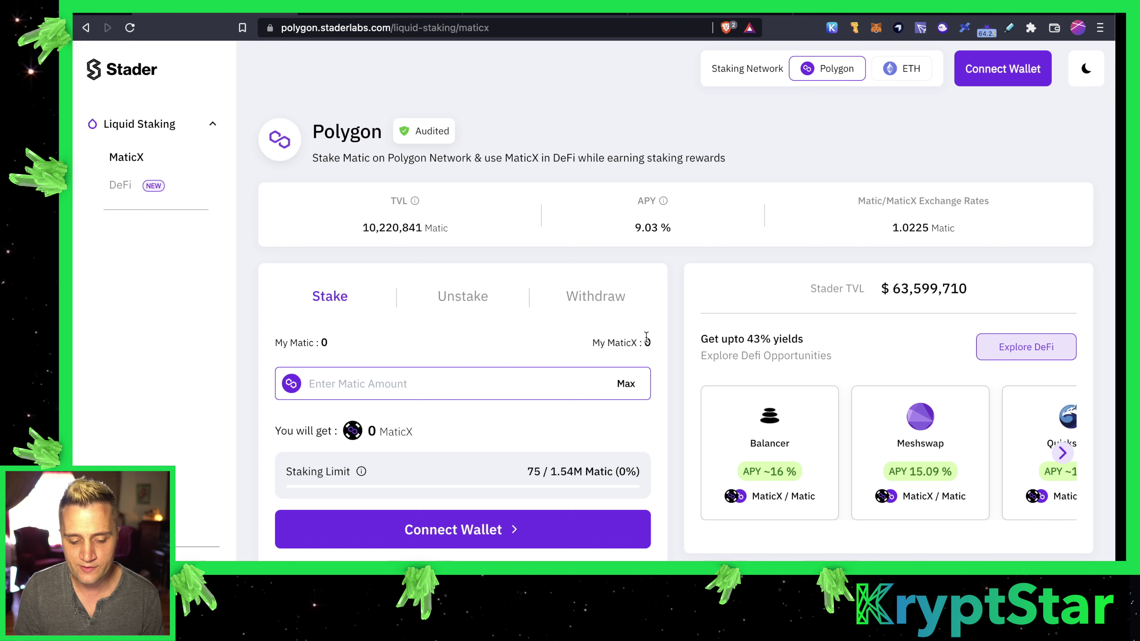
Step: Check the Fees page of the MaticX FAQs and return to the Stader MaticX staking page
left_click(526, 15)
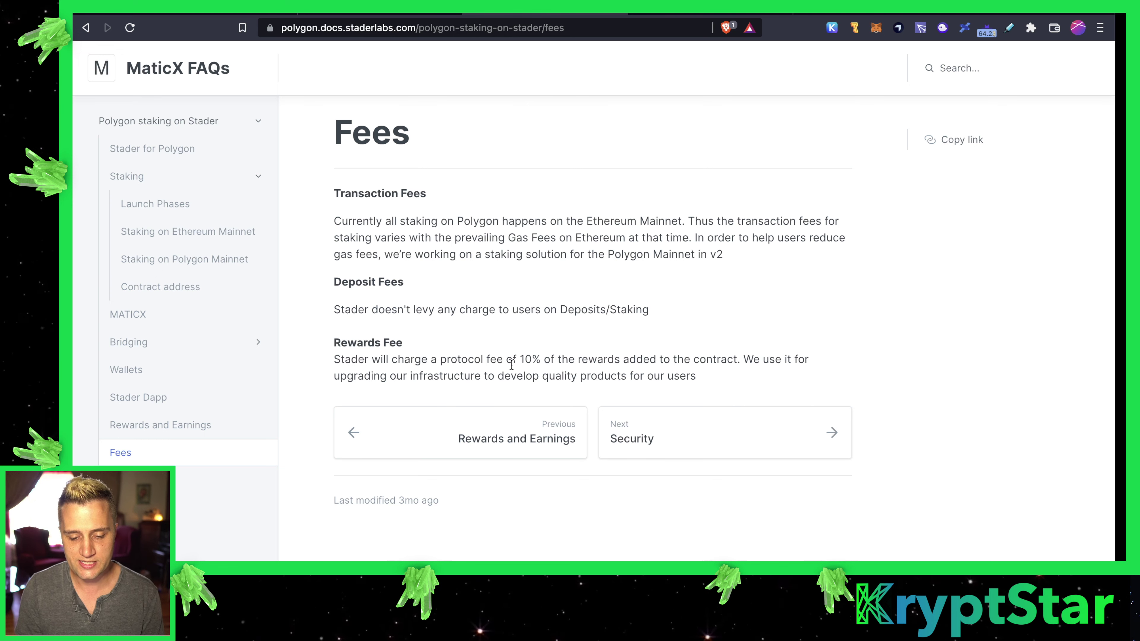
left_click(229, 13)
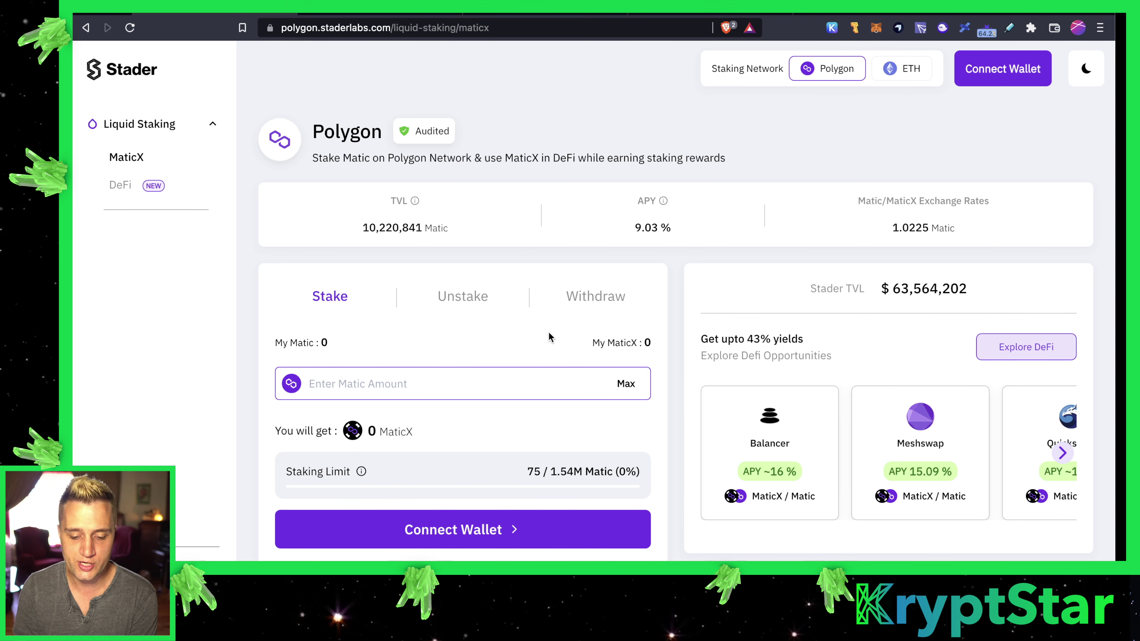
Step: Accept the Terms of Service and connect the Metamask wallet to Stader's Polygon staking page
left_click(403, 383)
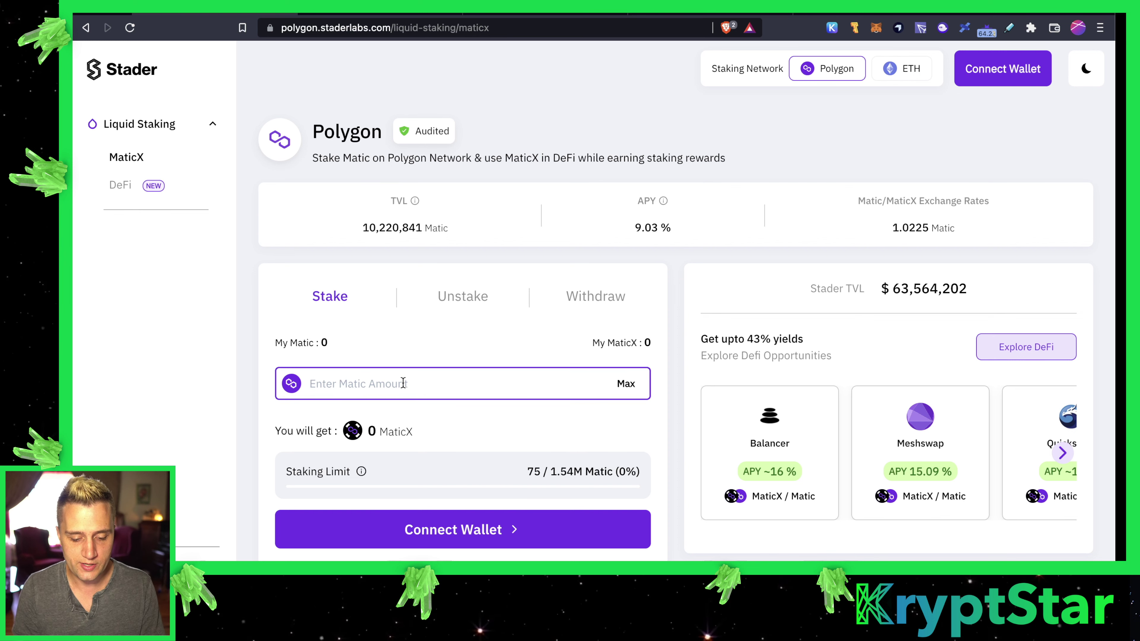
left_click(1028, 72)
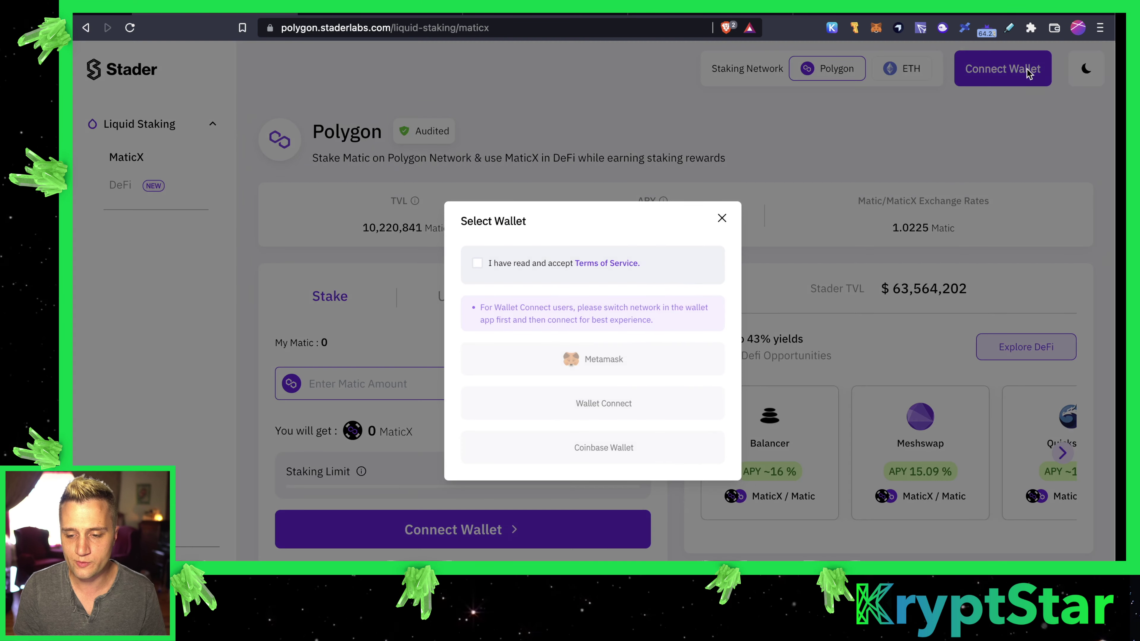
left_click(522, 267)
left_click(607, 358)
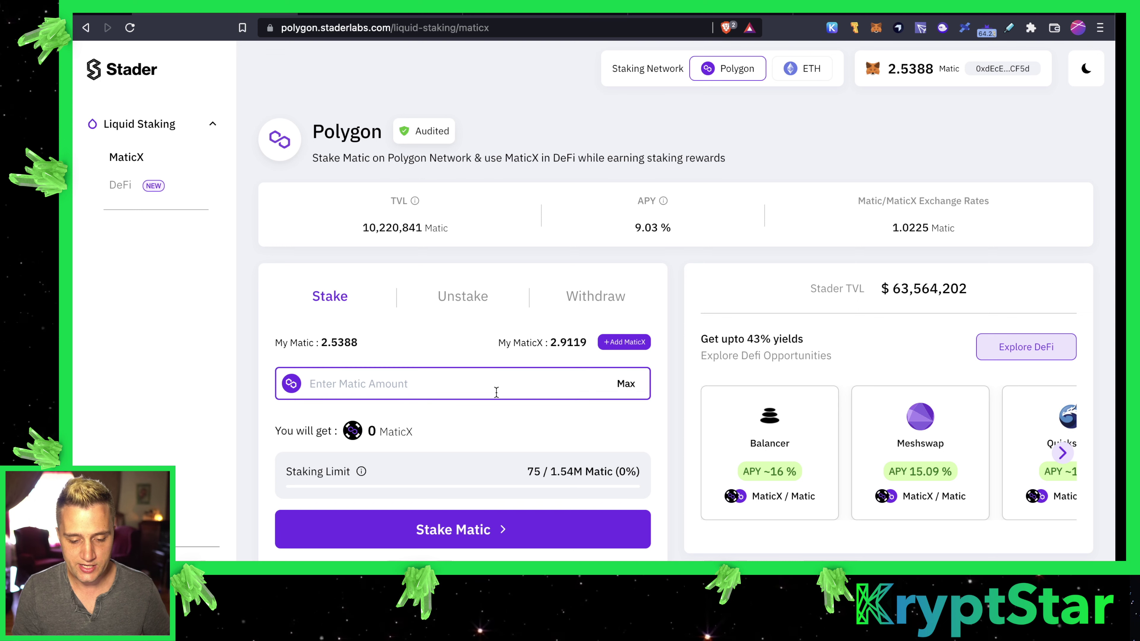
Step: Stake 1 Matic for MaticX on Stader and approve the transaction in the wallet
type("1")
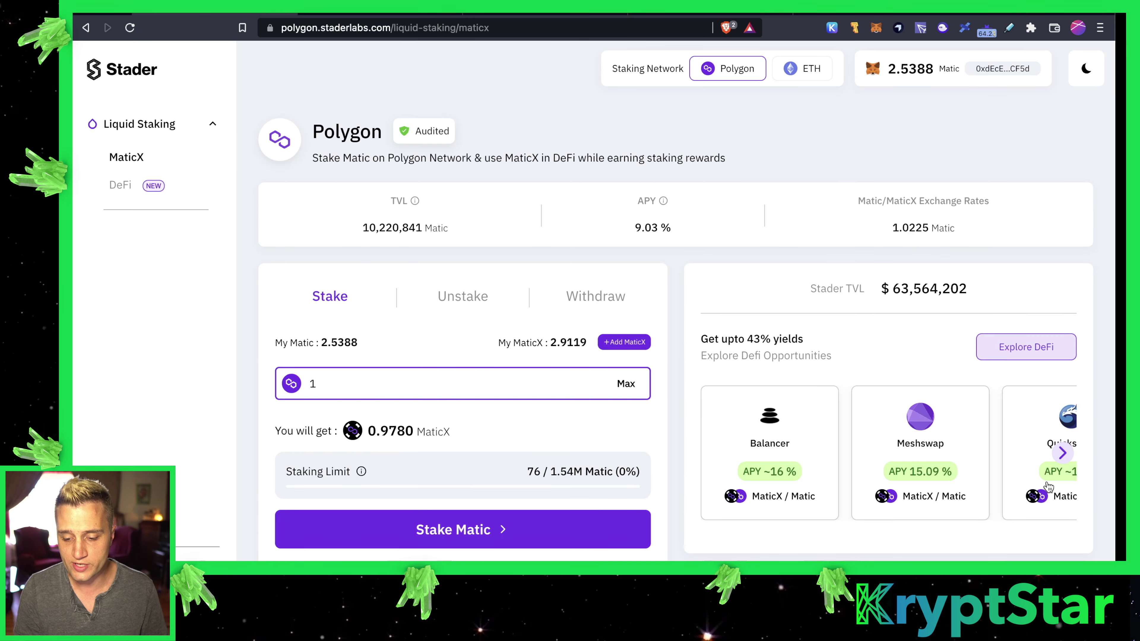
left_click(1061, 453)
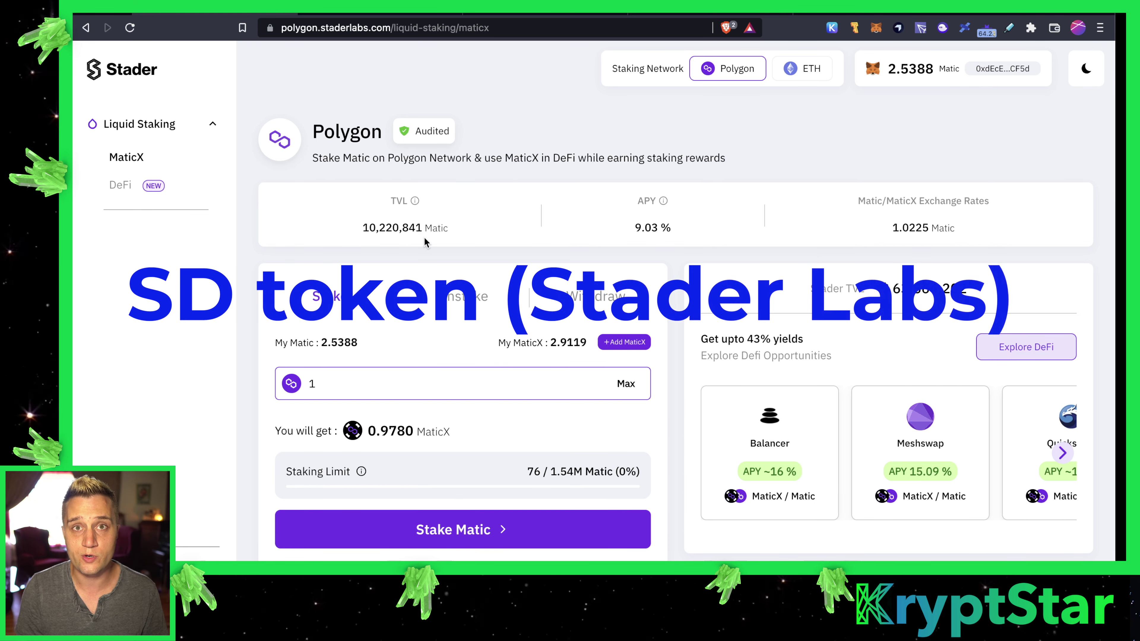
left_click(415, 398)
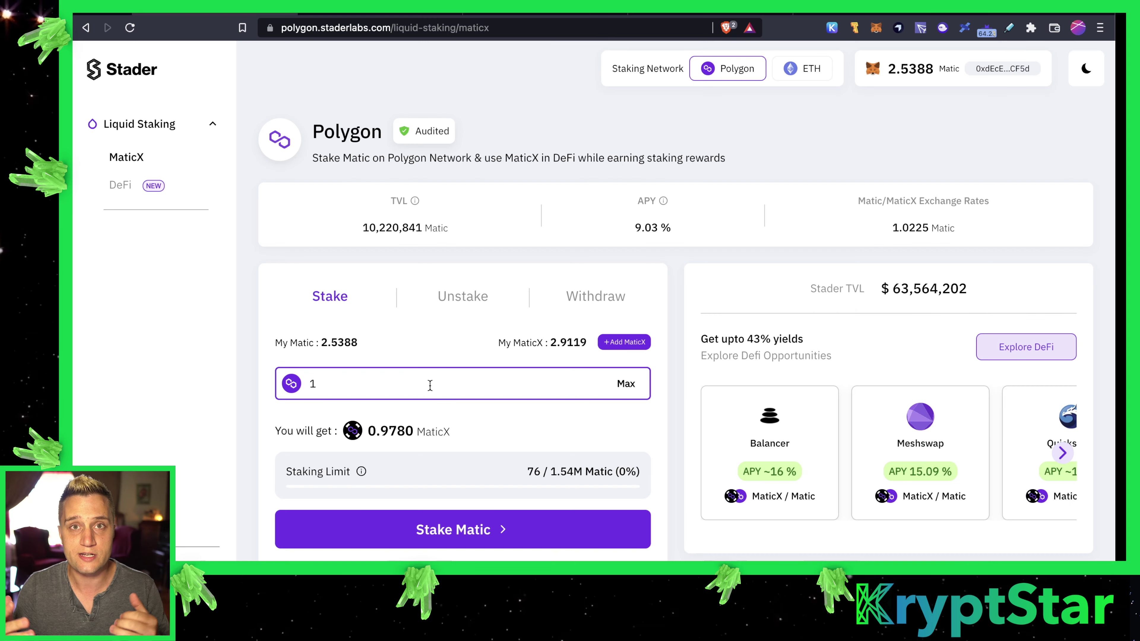
left_click(465, 548)
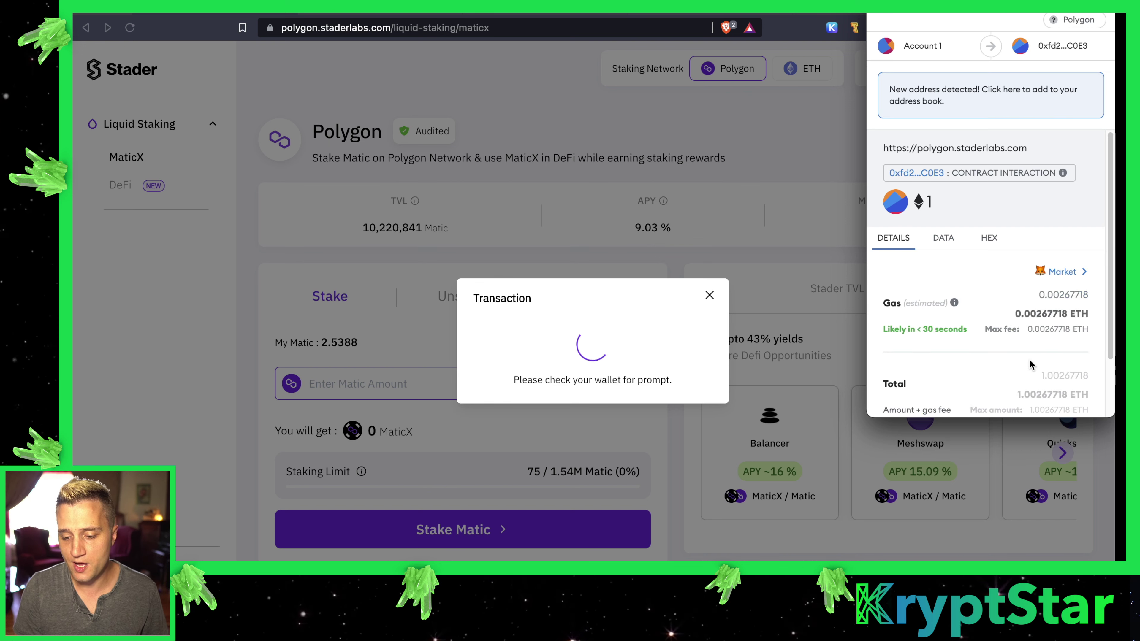
scroll(1032, 310, "down", 2)
left_click(1033, 390)
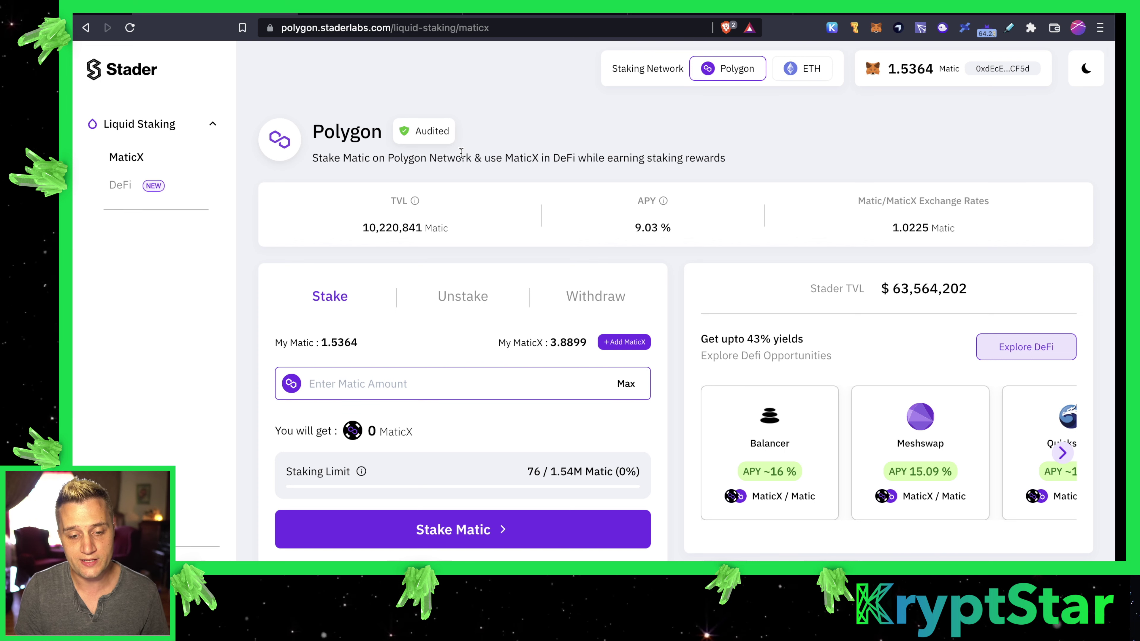
Step: Switch to Meshswap and open its Yield Farm page for adding liquidity
left_click(388, 15)
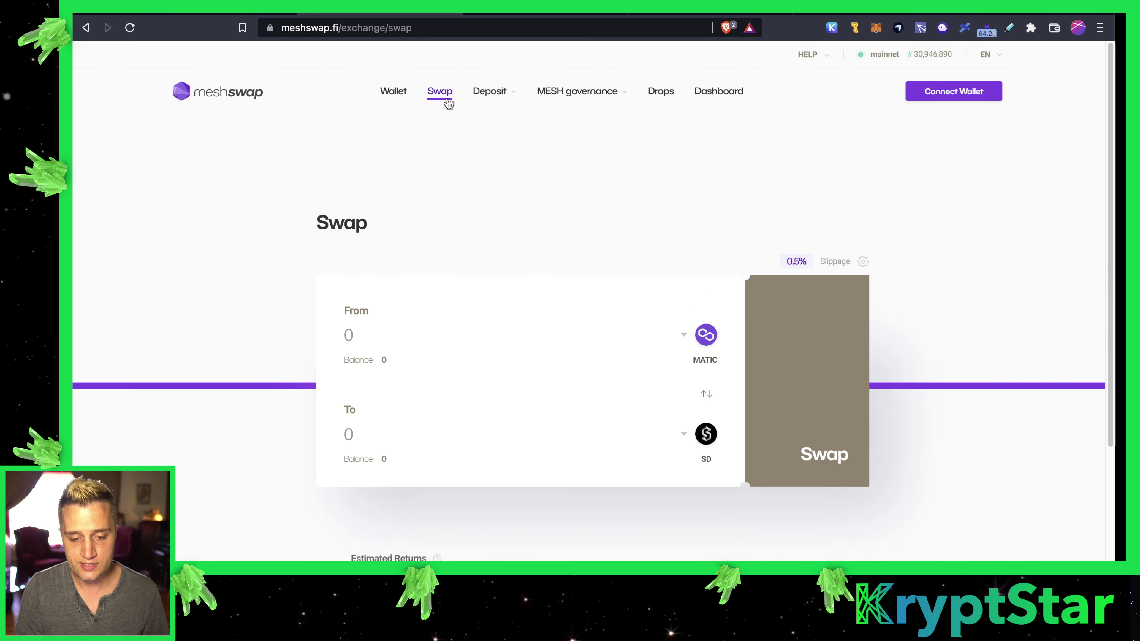
mouse_move(491, 92)
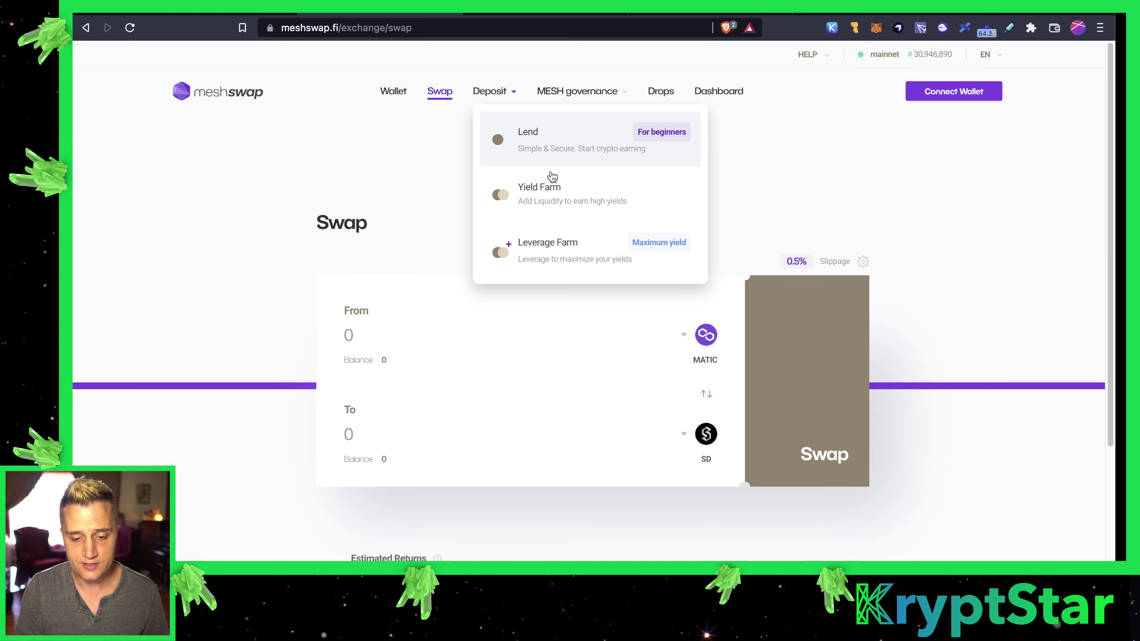
left_click(557, 188)
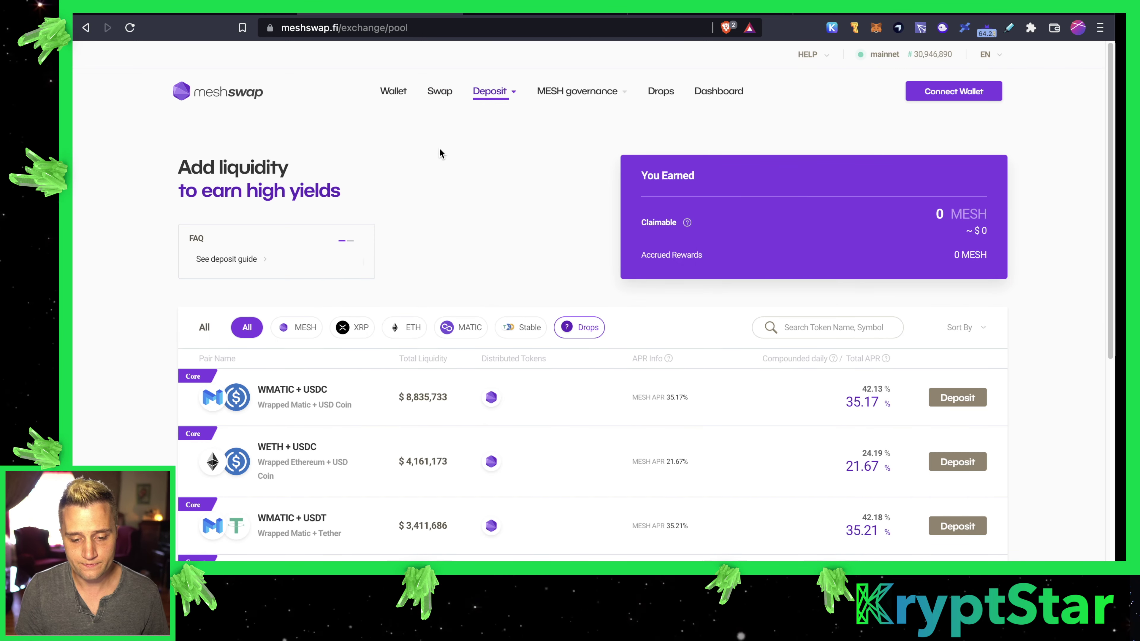
Step: Connect the Metamask wallet to Meshswap
mouse_move(490, 92)
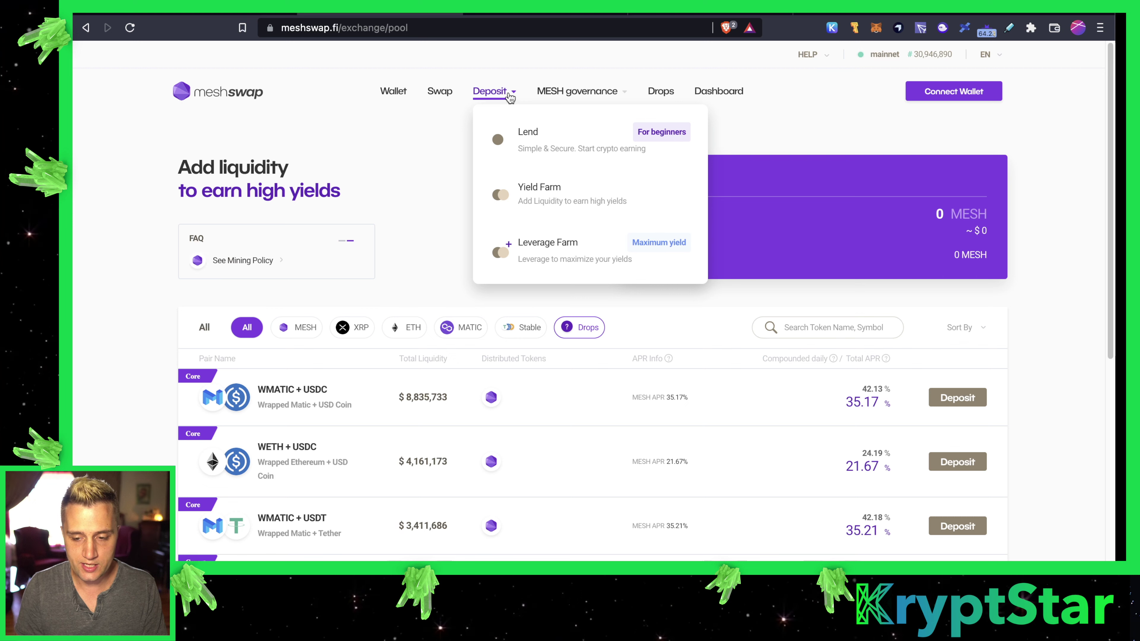
left_click(961, 92)
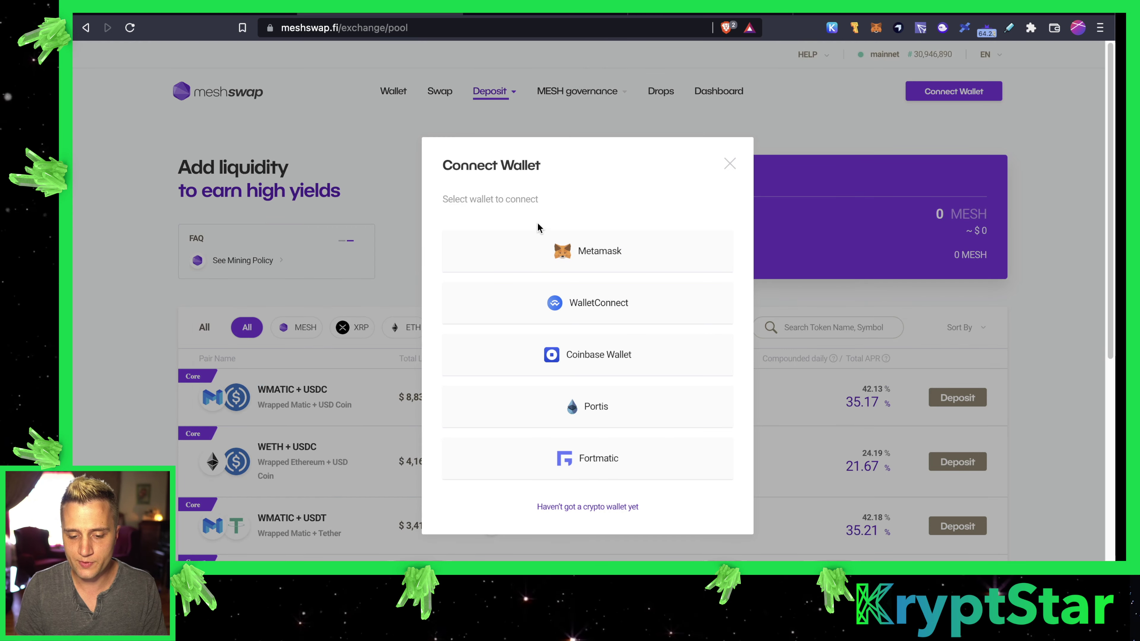
left_click(575, 247)
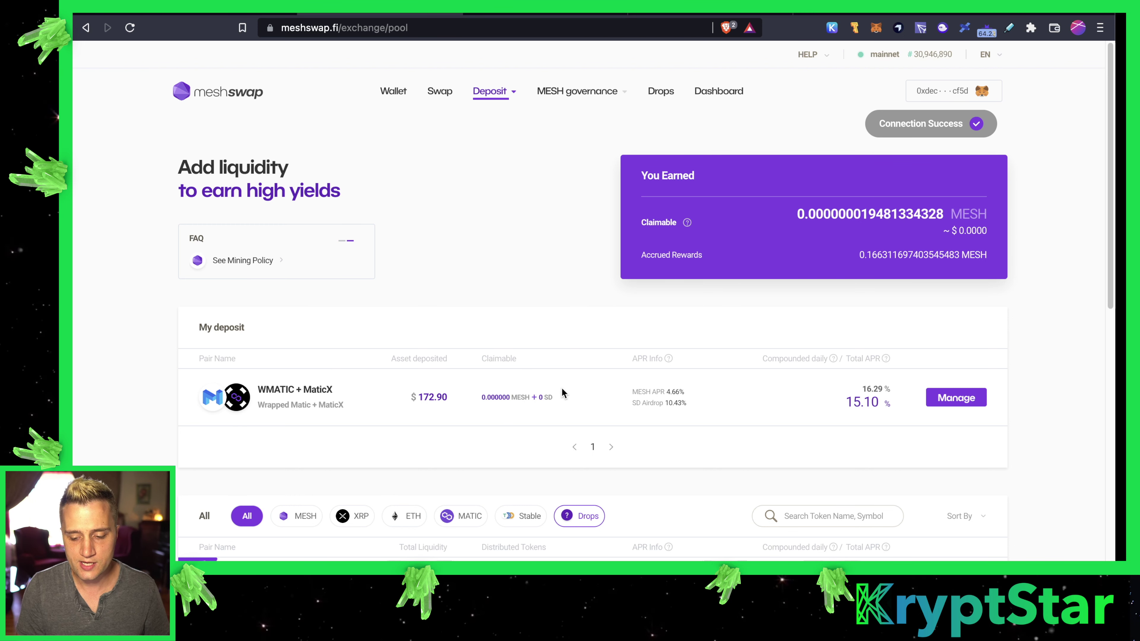
Step: Open the existing WMATIC + MaticX deposit for management and enter 1 as the MaticX deposit amount
left_click(952, 400)
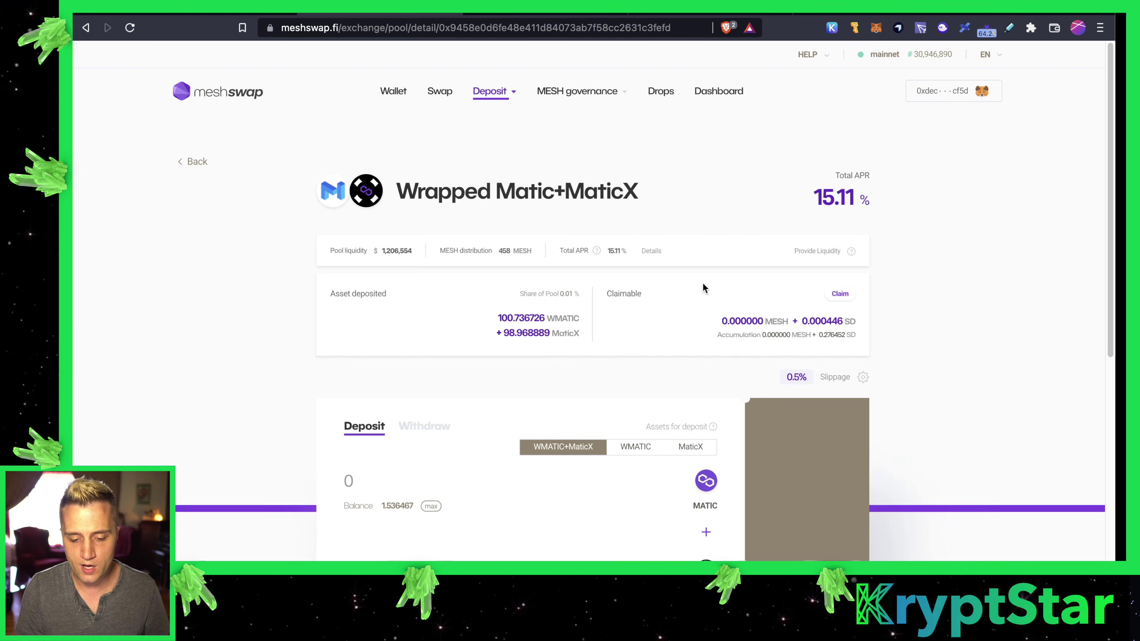
scroll(605, 397, "down", 5)
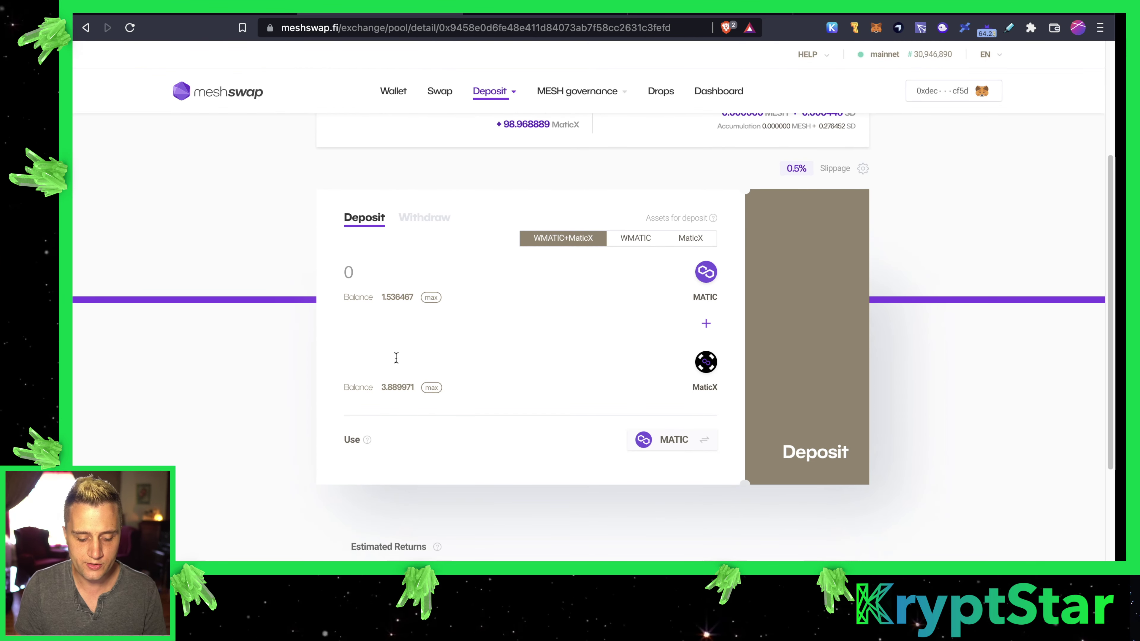
type("1")
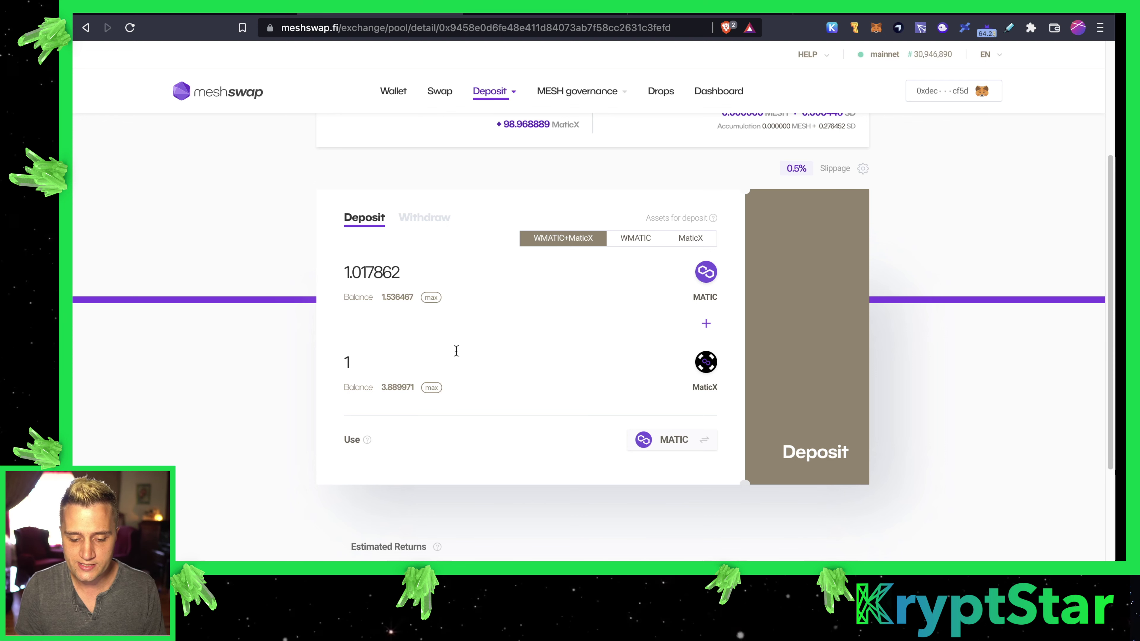
Step: Try filling the WMATIC + MaticX deposit with the maximum available MATIC and MaticX balances
left_click(431, 298)
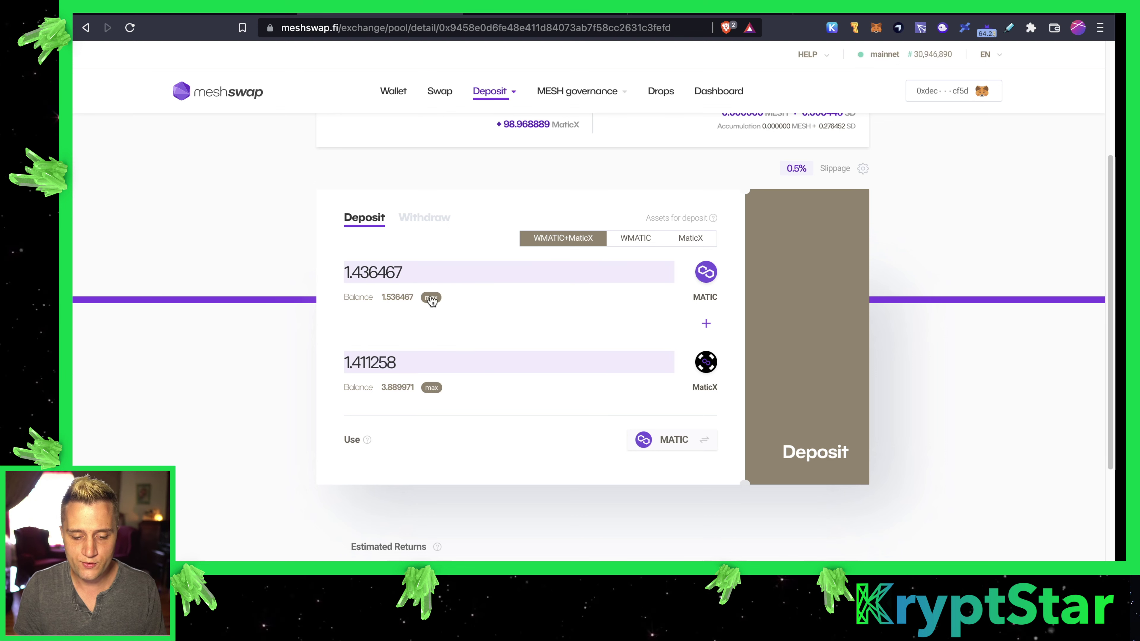
left_click(430, 388)
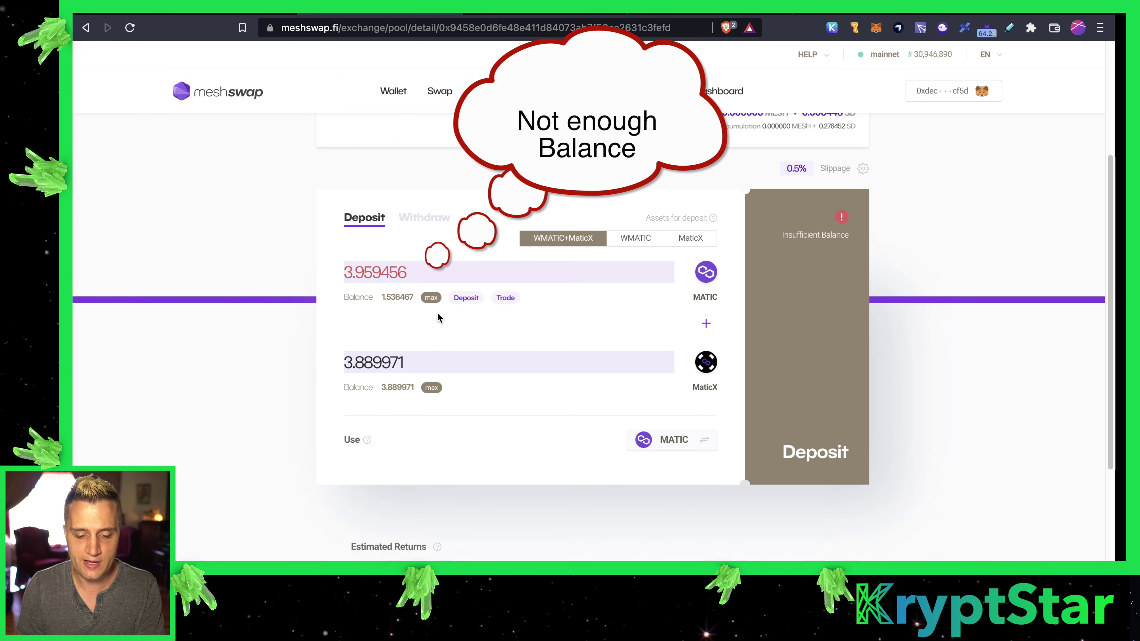
left_click(431, 298)
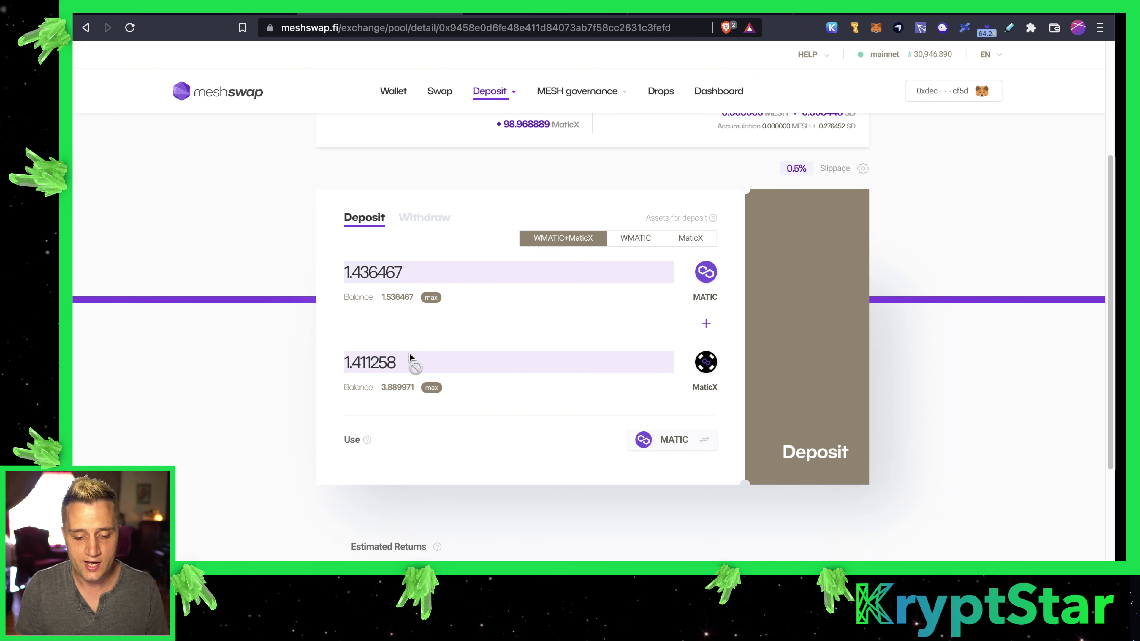
double_click(405, 362)
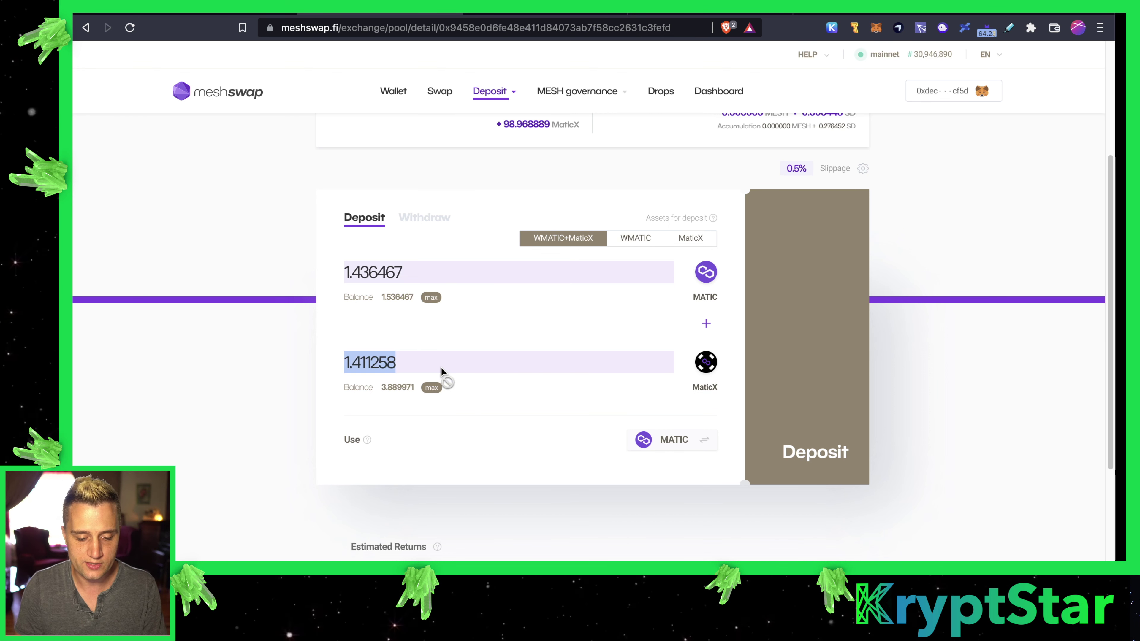
Step: Clear the maximum deposit amounts and set the MaticX amount to 1
left_click(433, 218)
left_click(363, 218)
left_click(395, 367)
type("1")
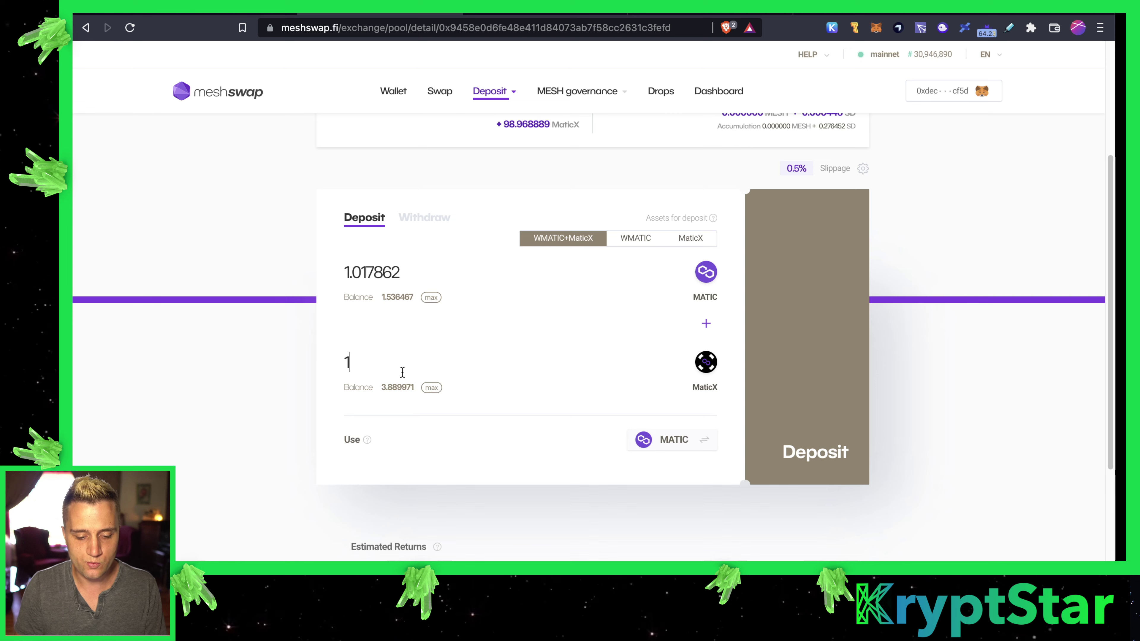
Step: Deposit 1 MaticX with the matching 1.017862 MATIC into the pool, and approve the transaction in the wallet
left_click(802, 396)
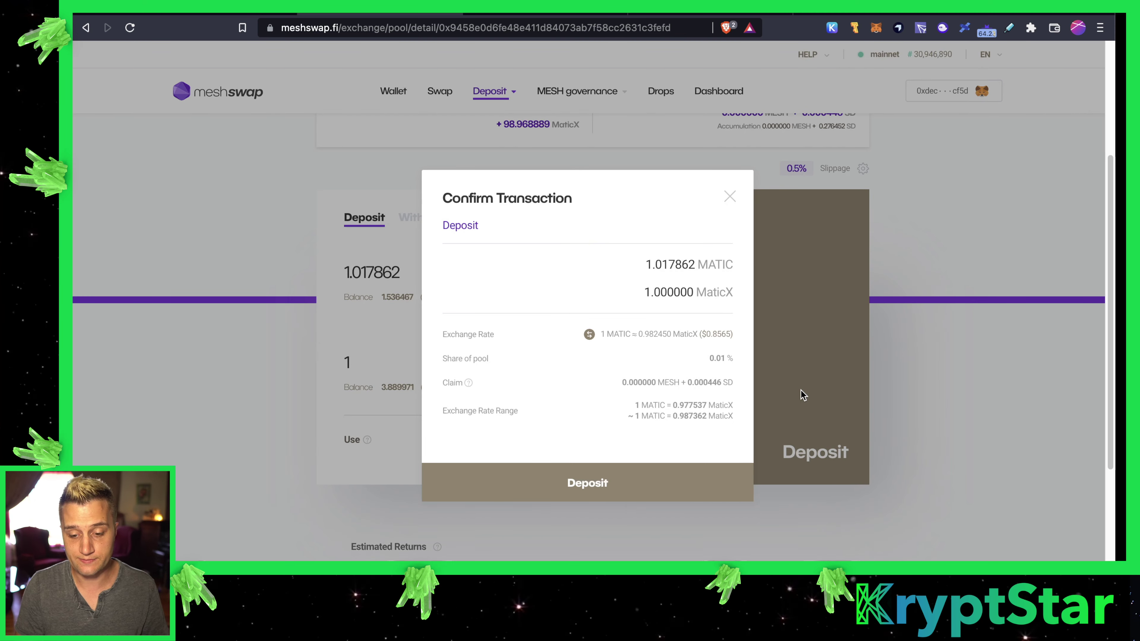
left_click(625, 467)
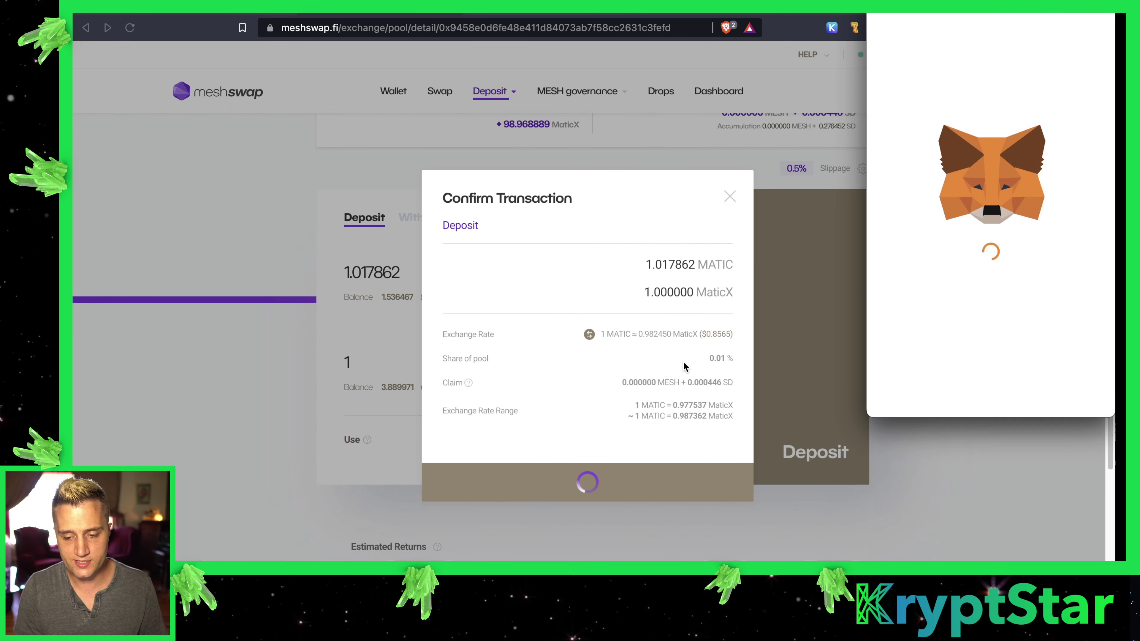
scroll(1046, 359, "down", 3)
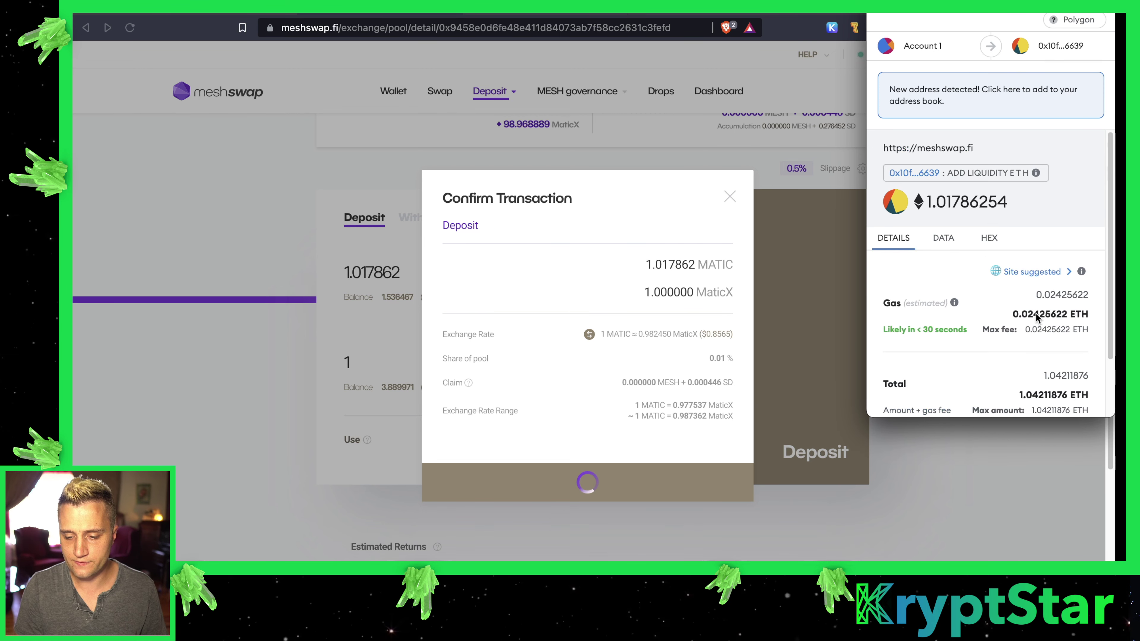
left_click(1044, 389)
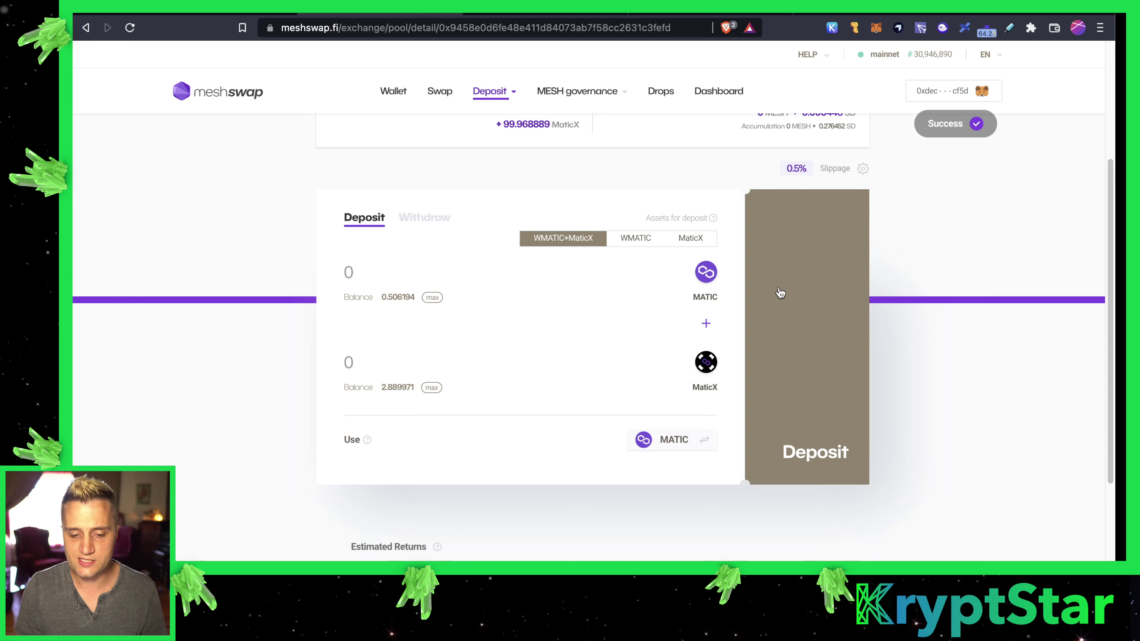
scroll(790, 287, "up", 4)
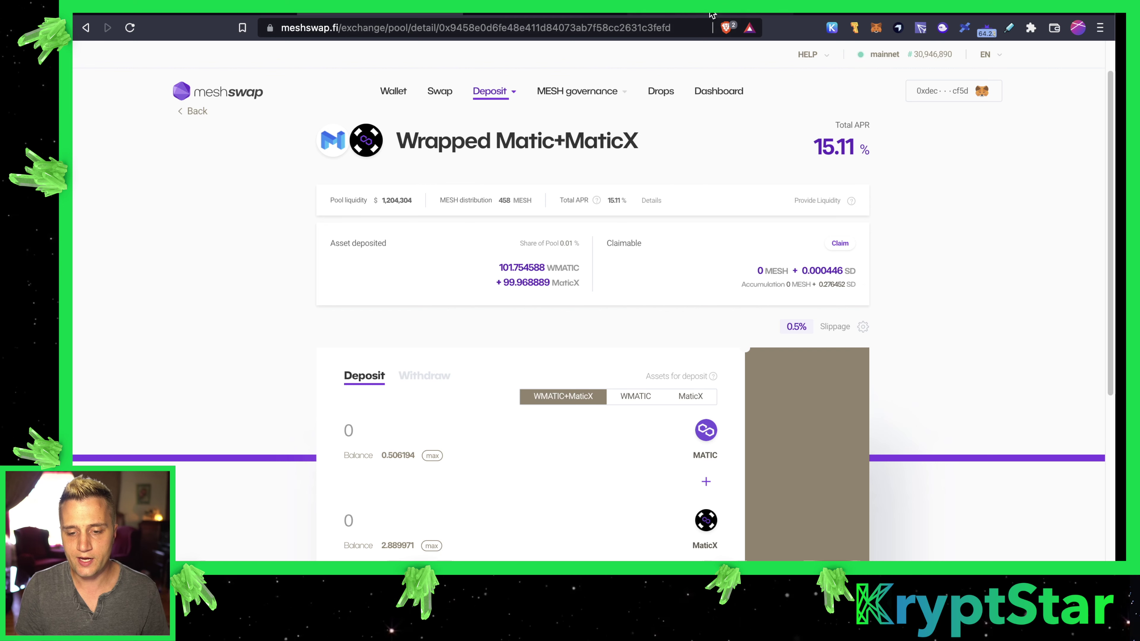
Step: Switch to Stader's CoinMarketCap page and view the SD price chart over one year
key("ctrl+Tab")
scroll(584, 325, "down", 4)
scroll(584, 329, "down", 1)
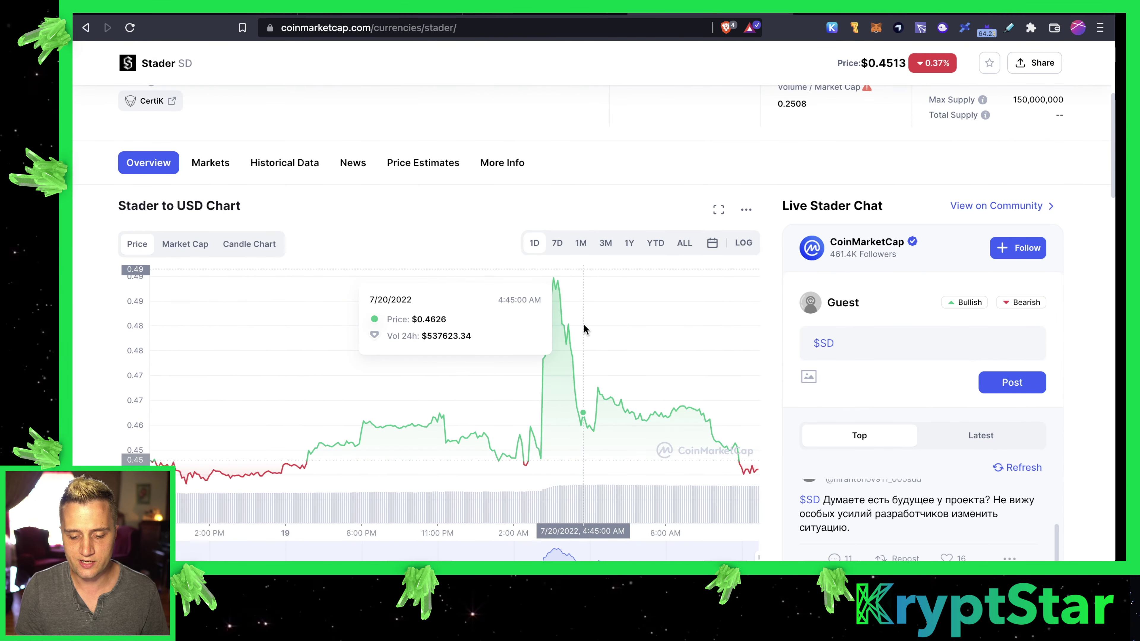
left_click(631, 243)
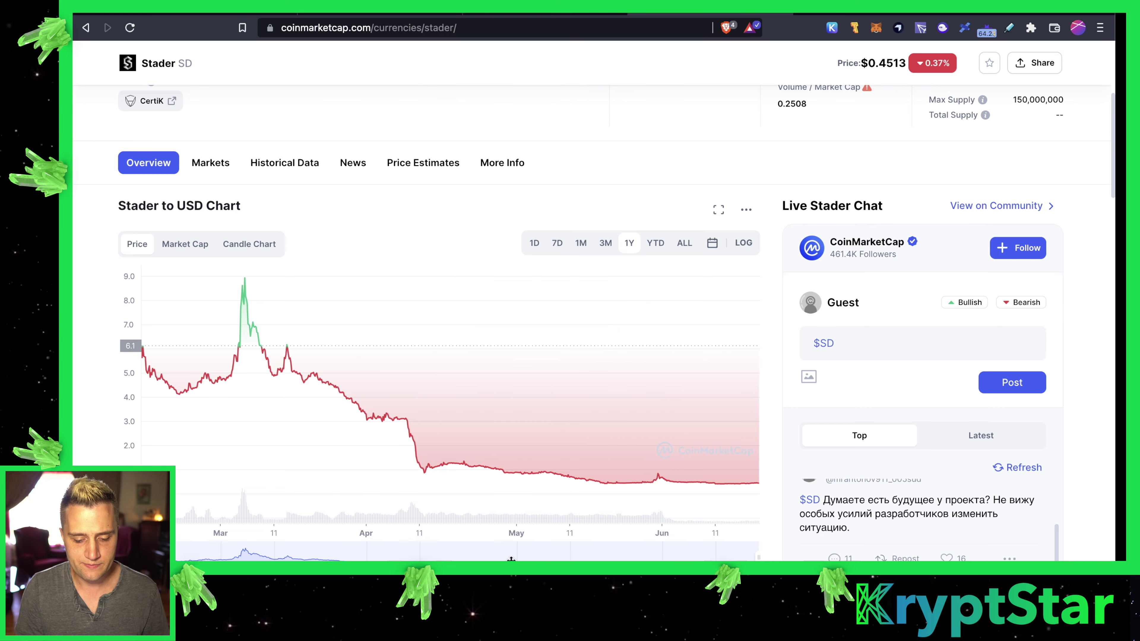
Step: Read the CoinMarketCap description of Stader, including the SD token's value capture and utility
scroll(511, 559, "down", 2)
scroll(511, 559, "down", 15)
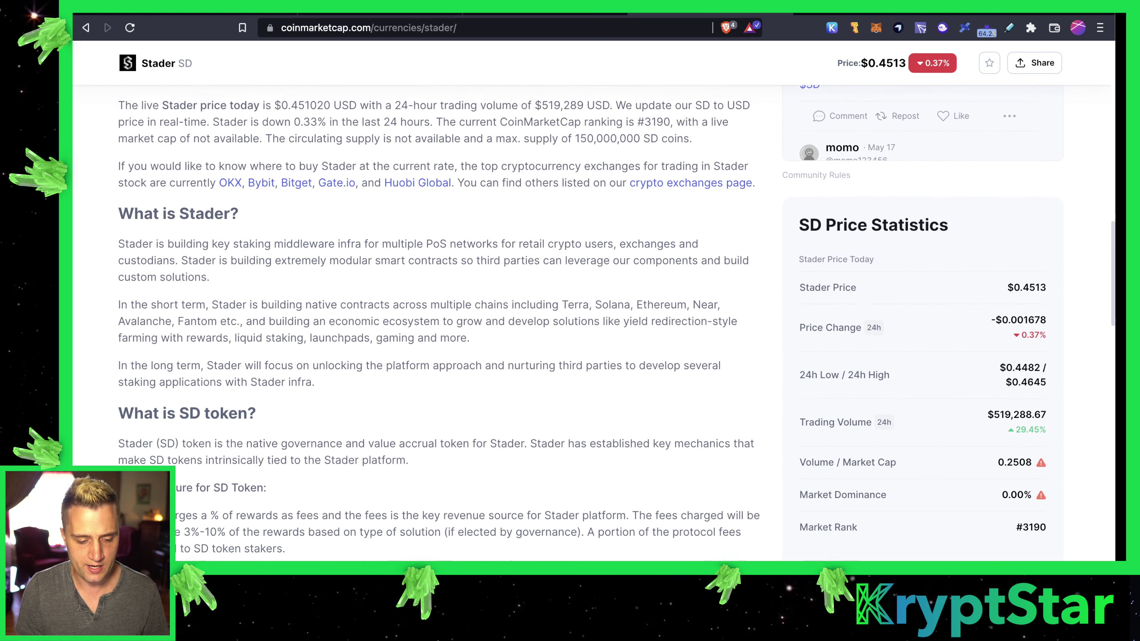
scroll(108, 367, "down", 4)
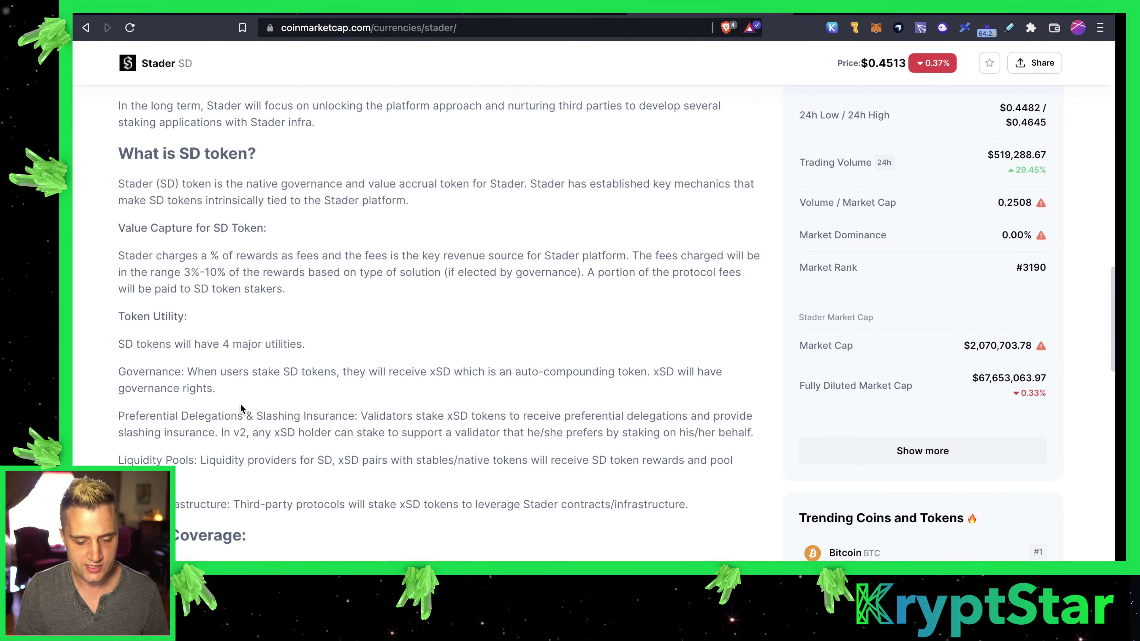
scroll(341, 422, "down", 1)
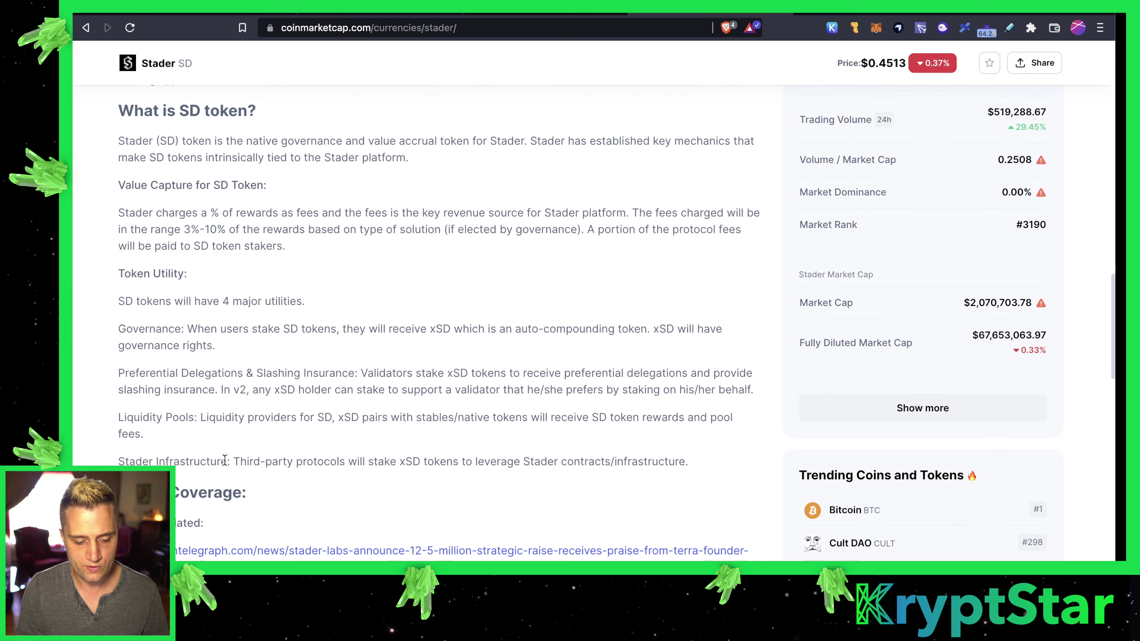
scroll(348, 364, "up", 1)
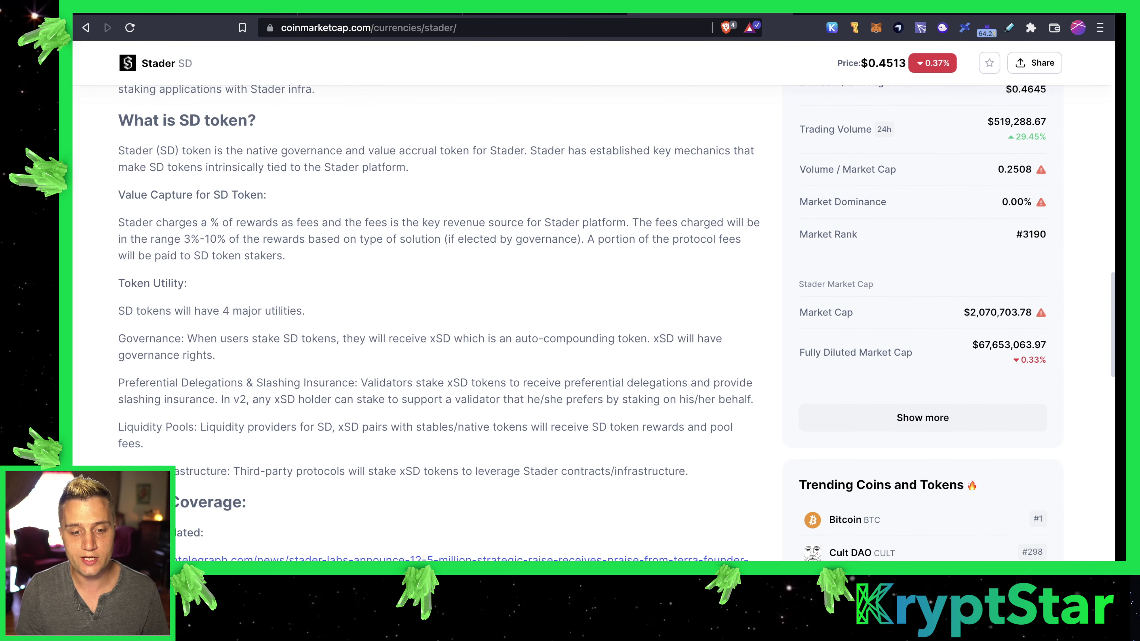
Step: Switch back to Meshswap and review the MESH staking yields and pool vote APRs on the Staking and Pool Voting page
left_click(385, 15)
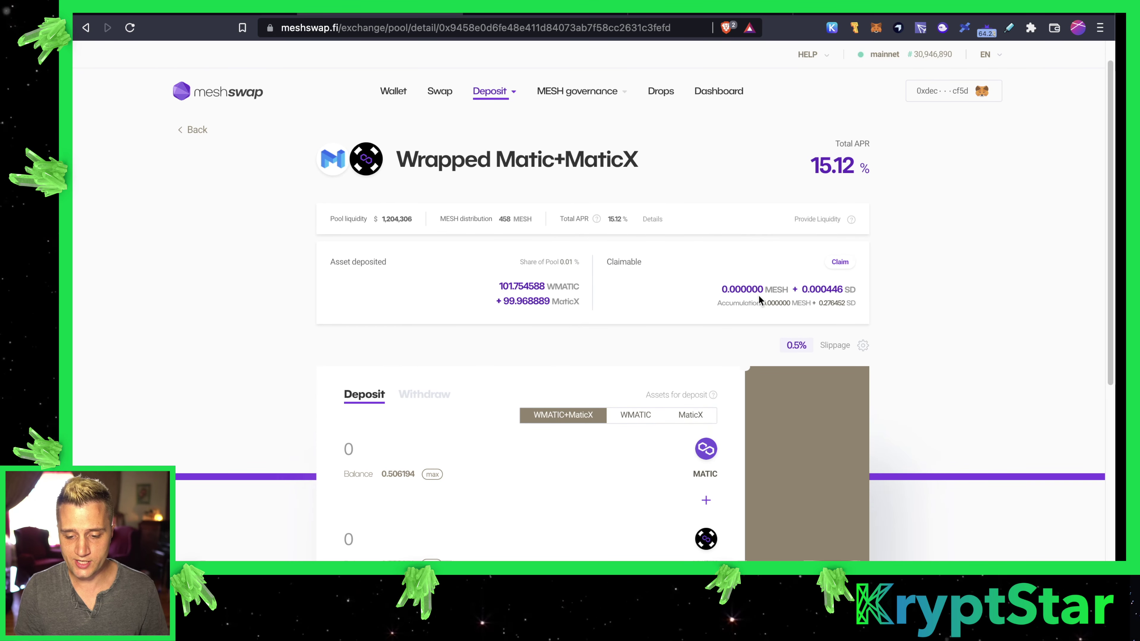
scroll(779, 286, "down", 1)
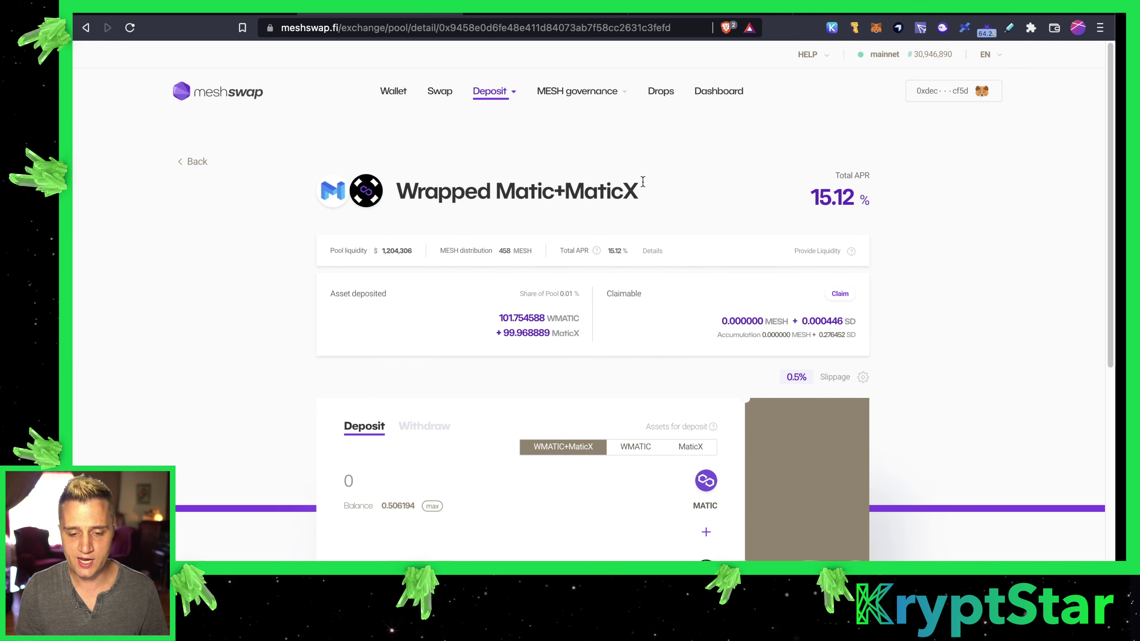
mouse_move(589, 88)
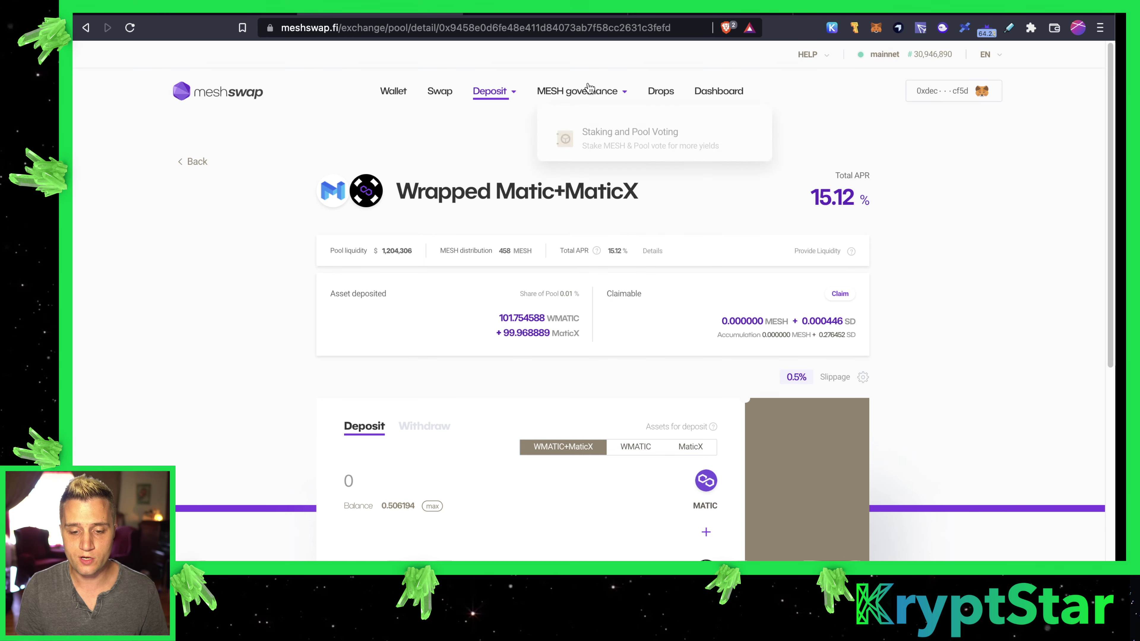
left_click(629, 143)
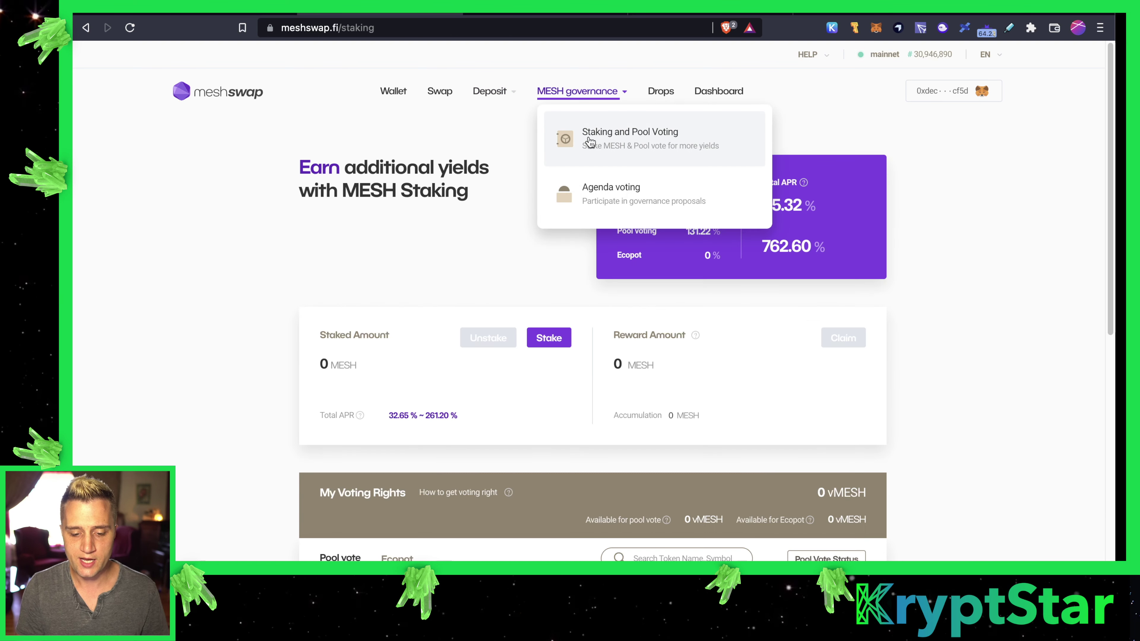
scroll(760, 277, "down", 4)
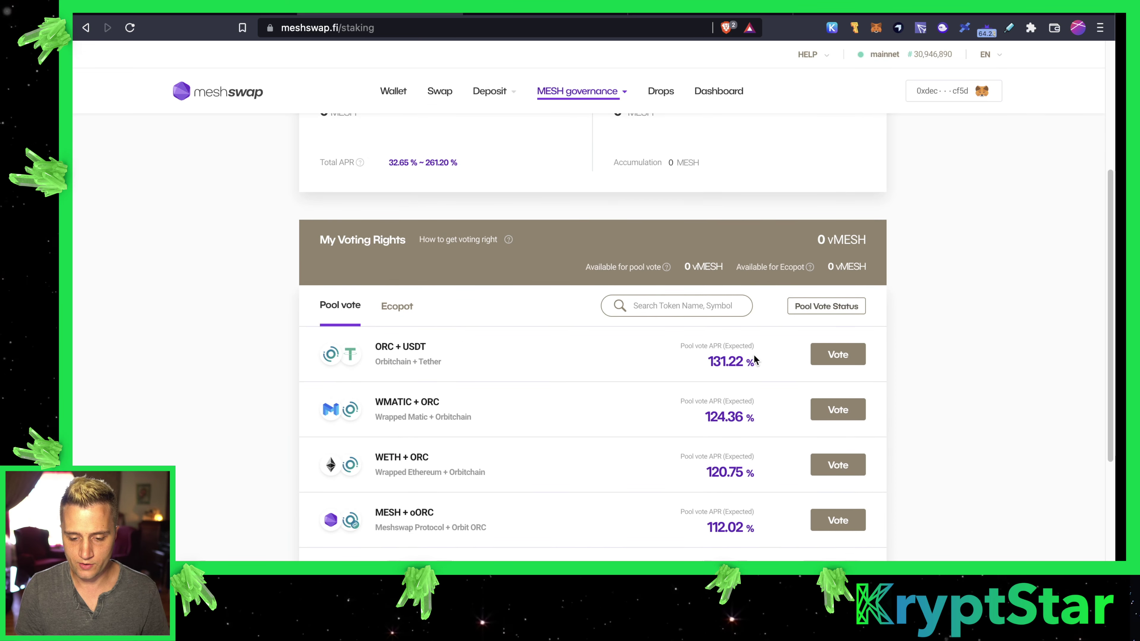
scroll(787, 418, "down", 7)
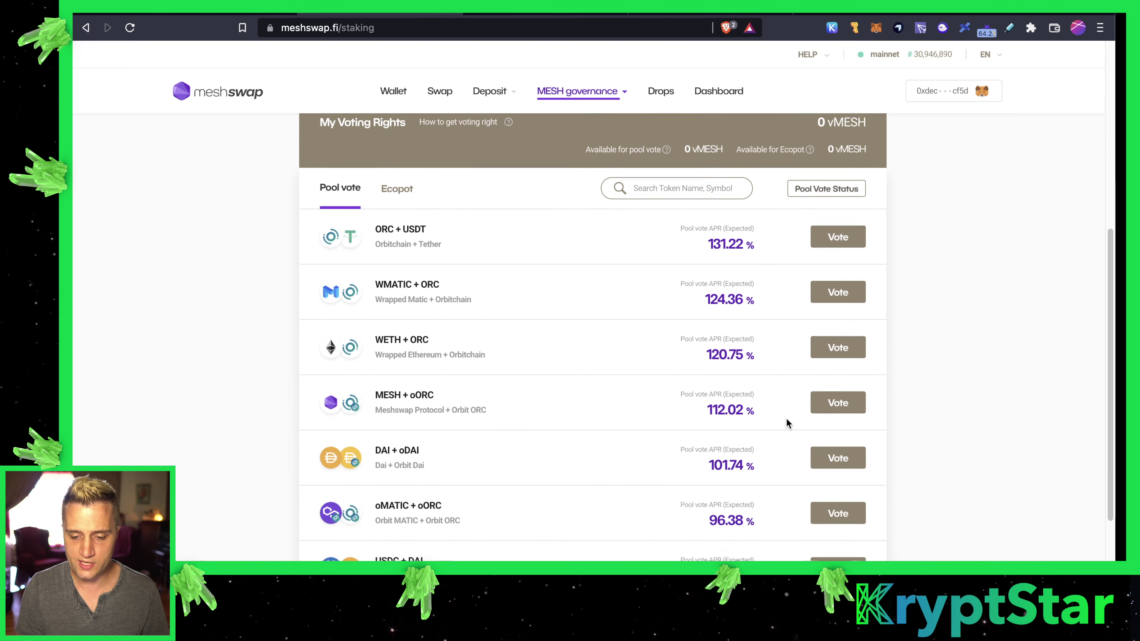
scroll(786, 419, "up", 13)
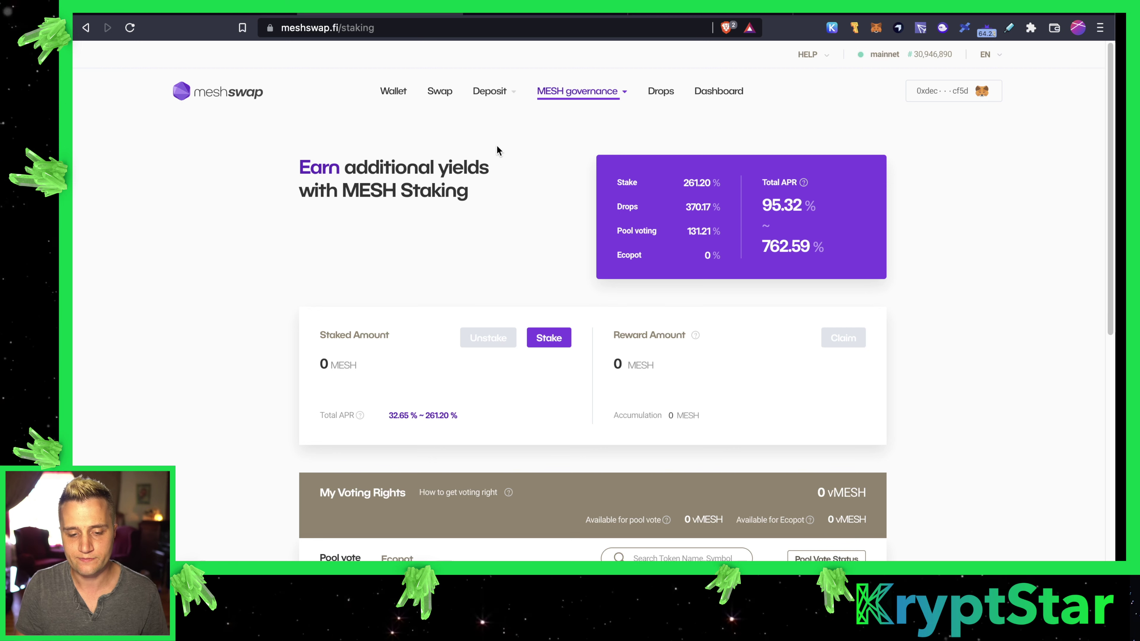
Step: Choose Stader (SD) as the token to swap from, accepting the asset risk disclaimer and hiding it for a week
left_click(442, 97)
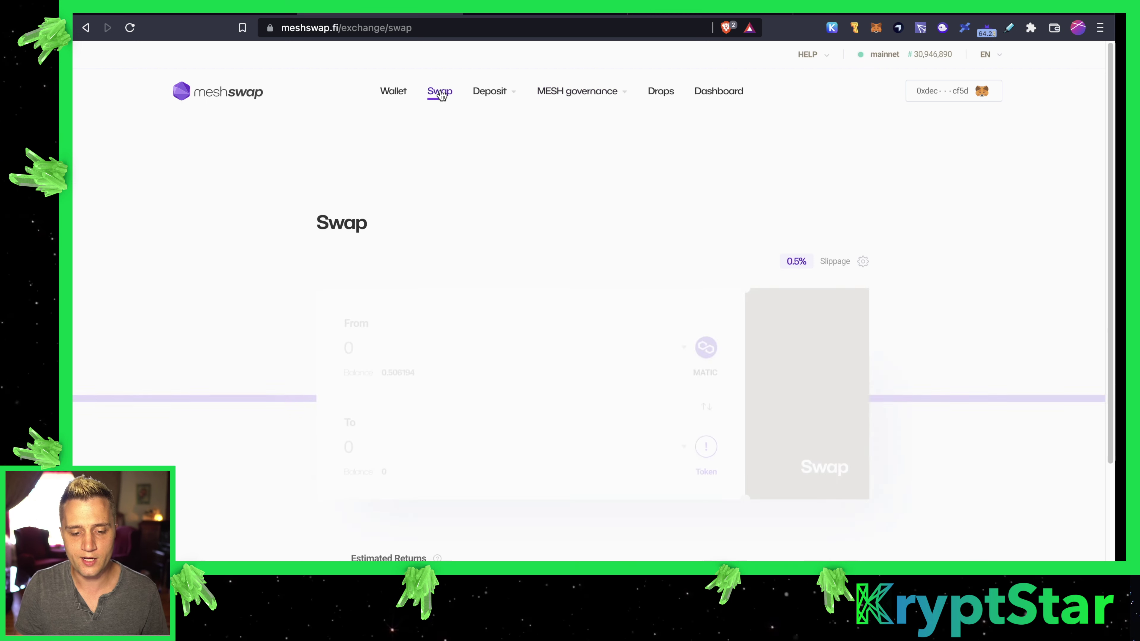
left_click(701, 335)
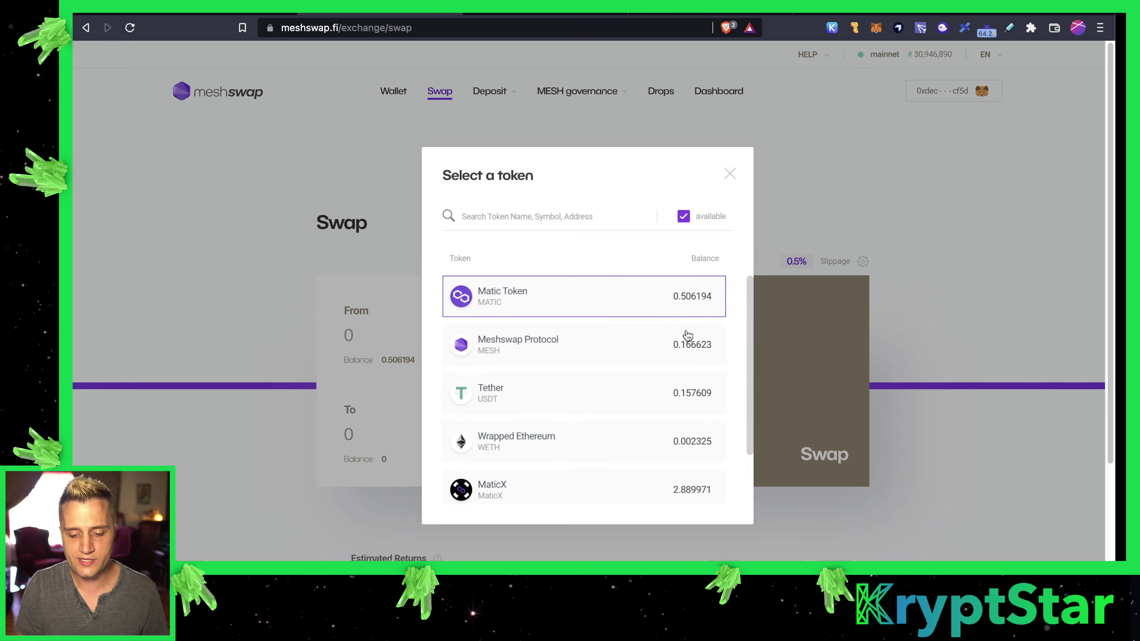
type("sd")
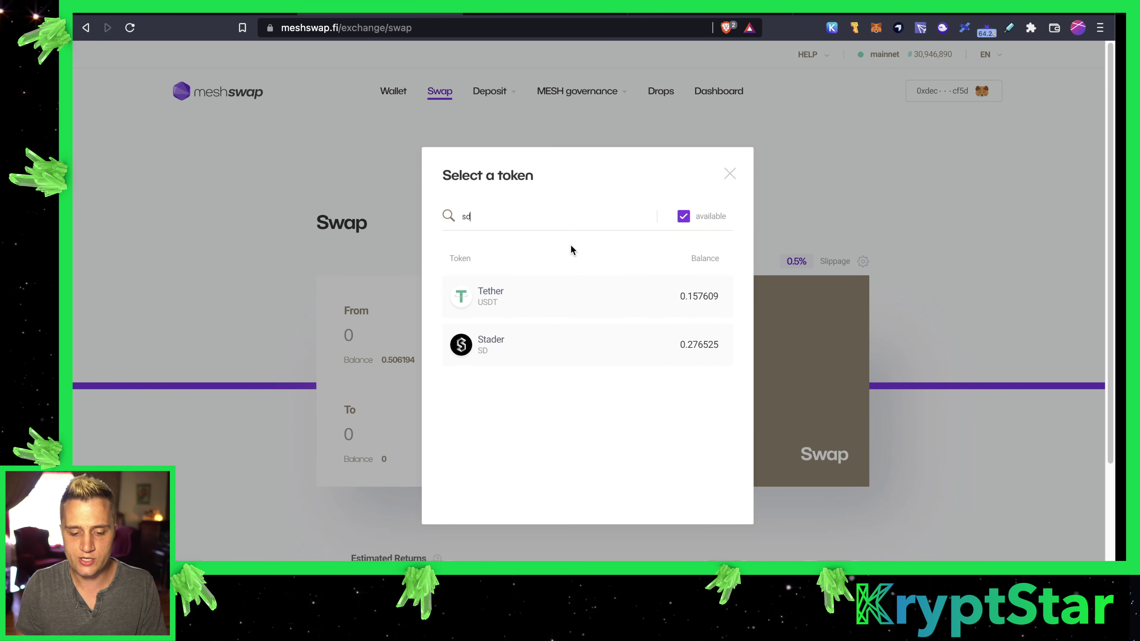
left_click(540, 355)
left_click(475, 484)
left_click(484, 432)
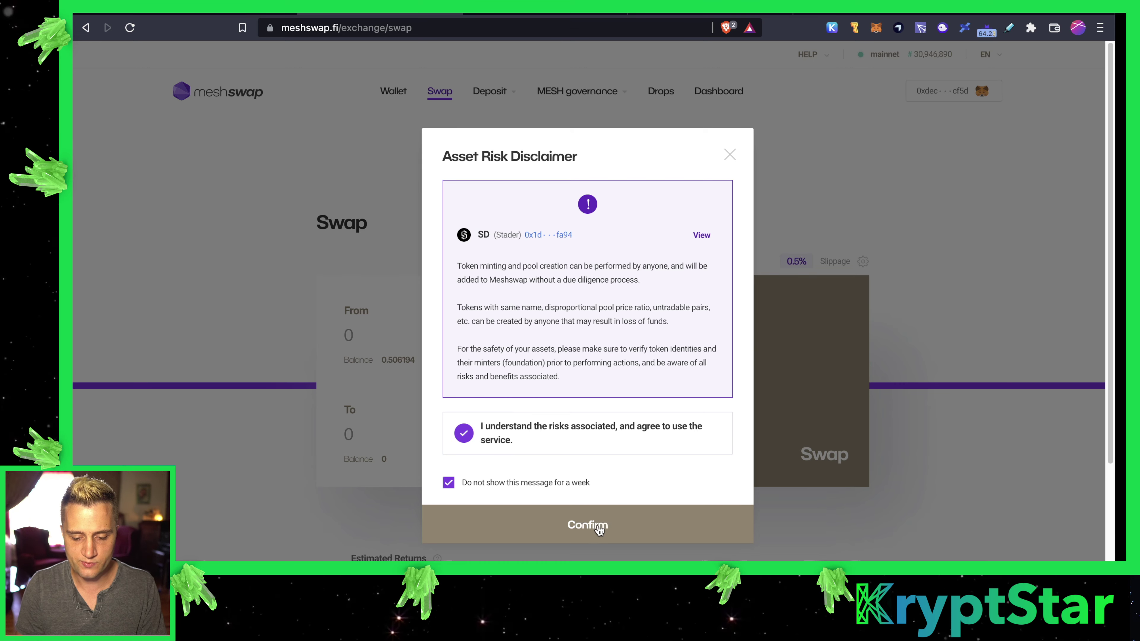
left_click(596, 525)
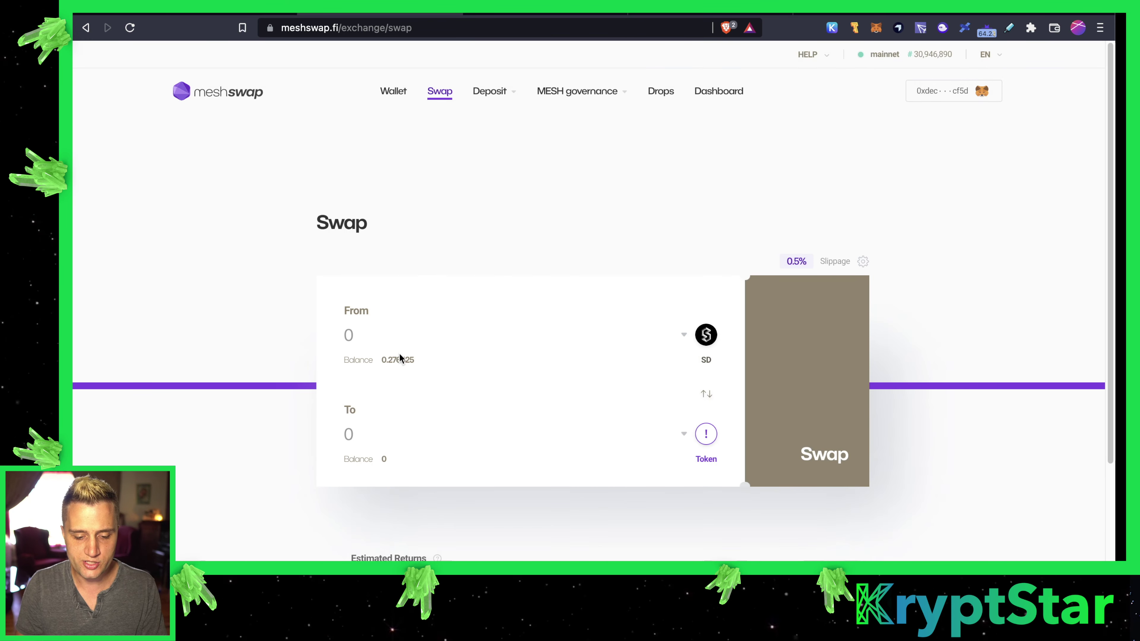
Step: Choose MaticX as the token to receive and set the swap amount to the maximum, 0.276525 SD
left_click(706, 434)
type("maticx")
left_click(534, 310)
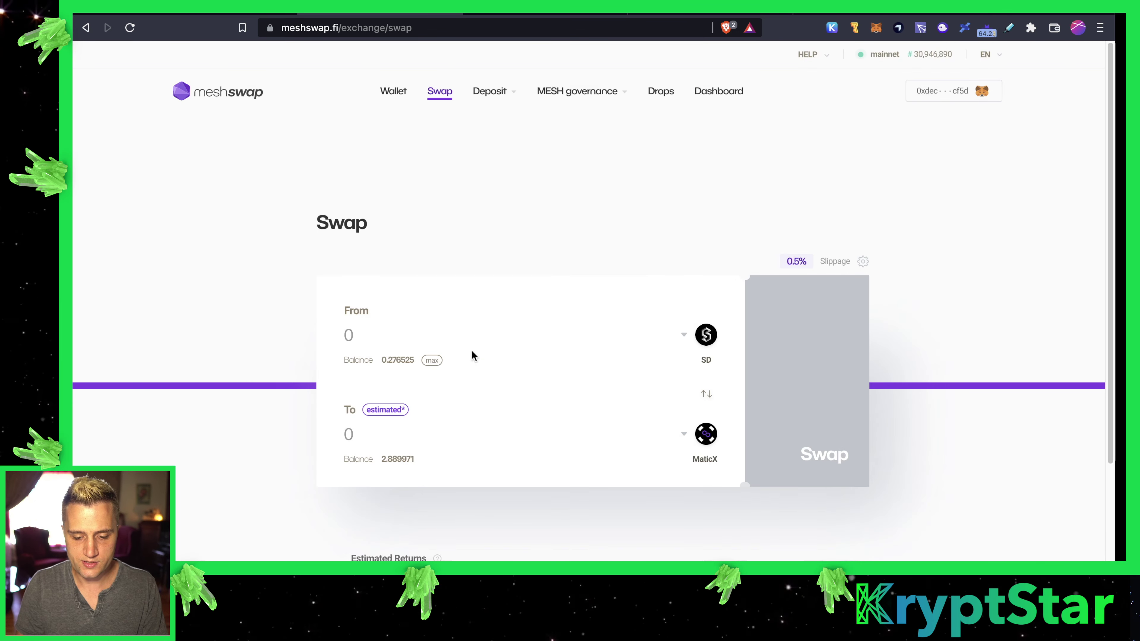
left_click(431, 362)
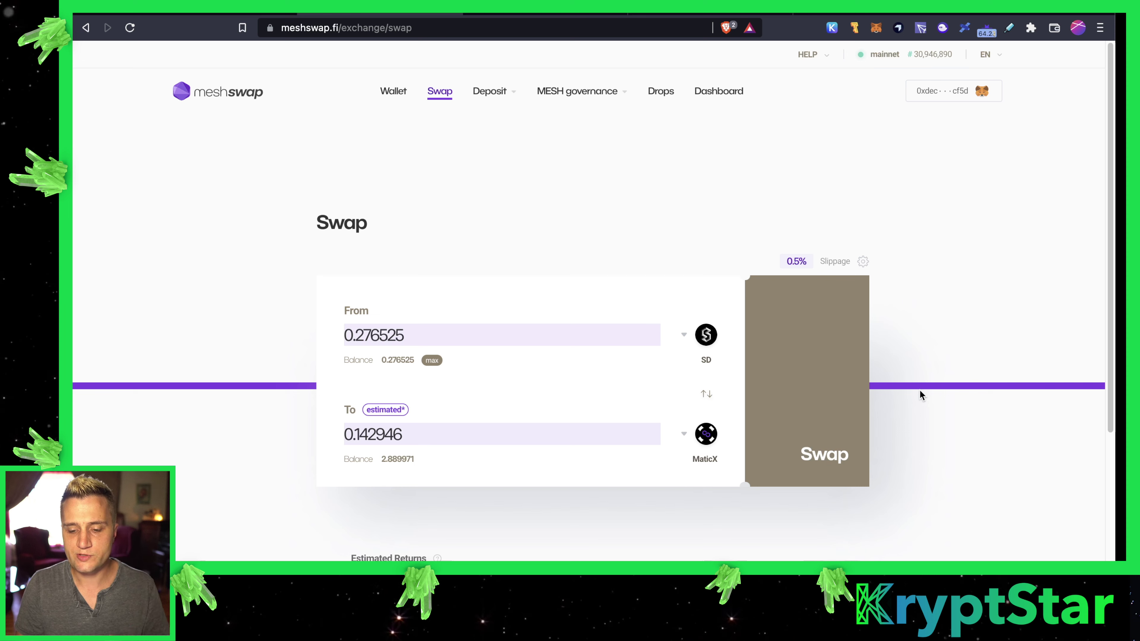
Step: Submit the SD to MaticX swap and grant Meshswap permission to access SD in the wallet
left_click(818, 413)
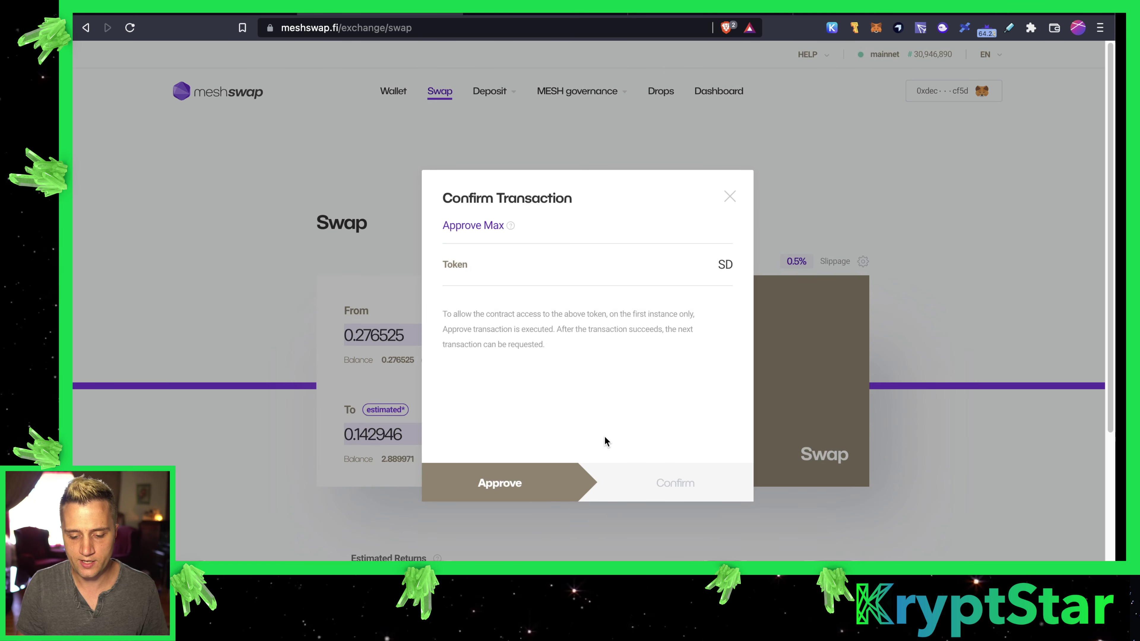
left_click(530, 483)
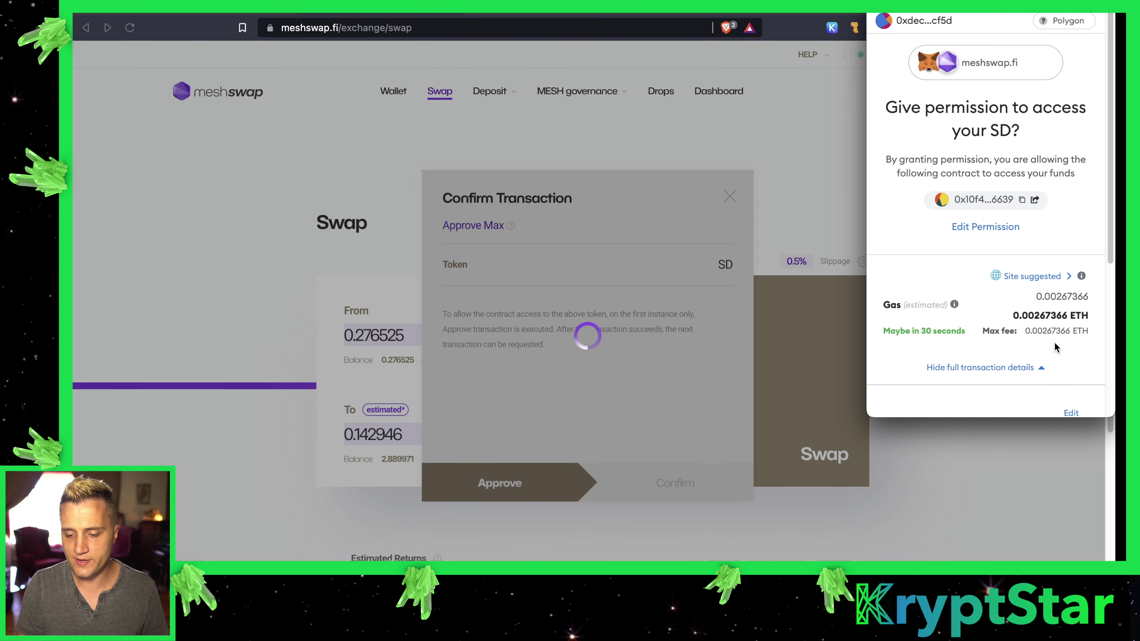
scroll(1055, 342, "down", 5)
left_click(1046, 391)
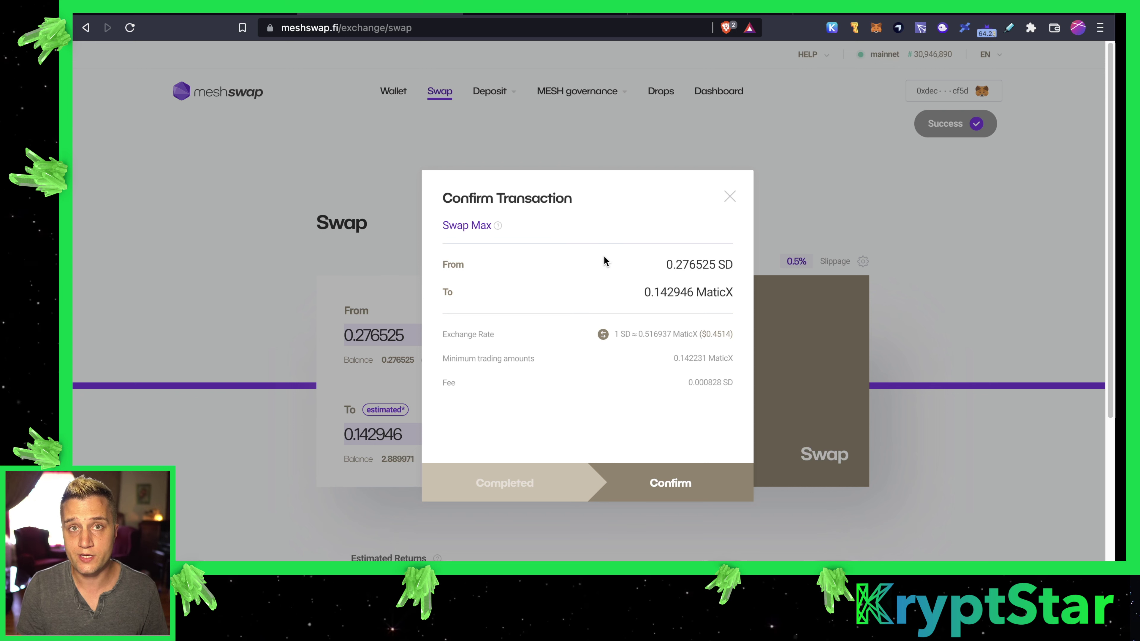
Step: Confirm the swap of 0.276525 SD for 0.142946 MaticX, and approve its transaction in the wallet
left_click(673, 489)
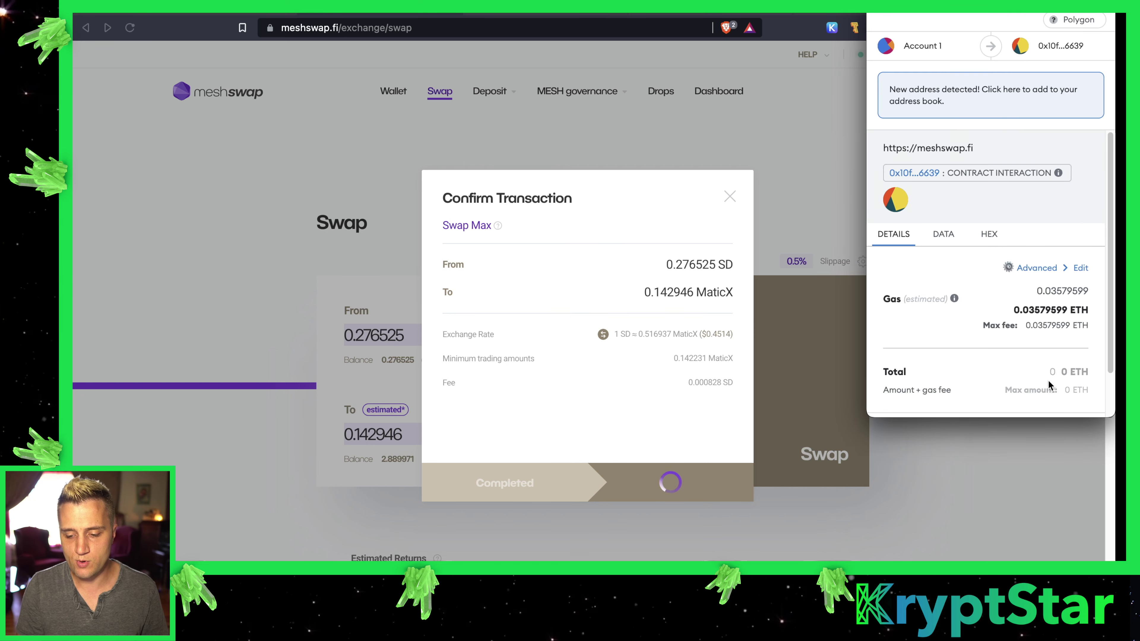
scroll(1049, 384, "down", 3)
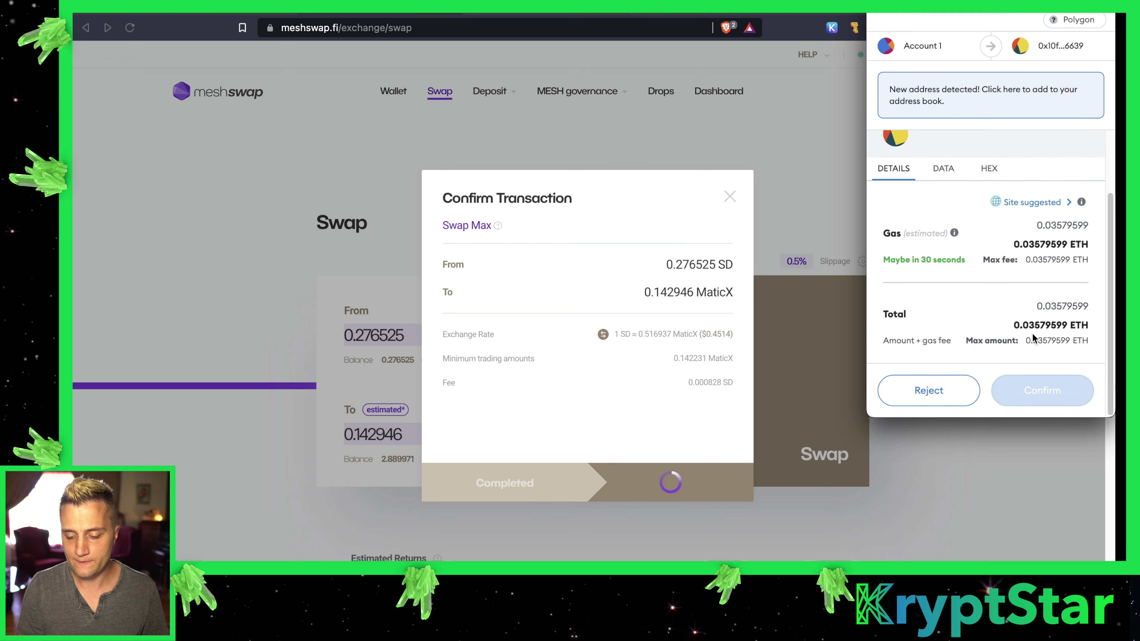
left_click(1040, 390)
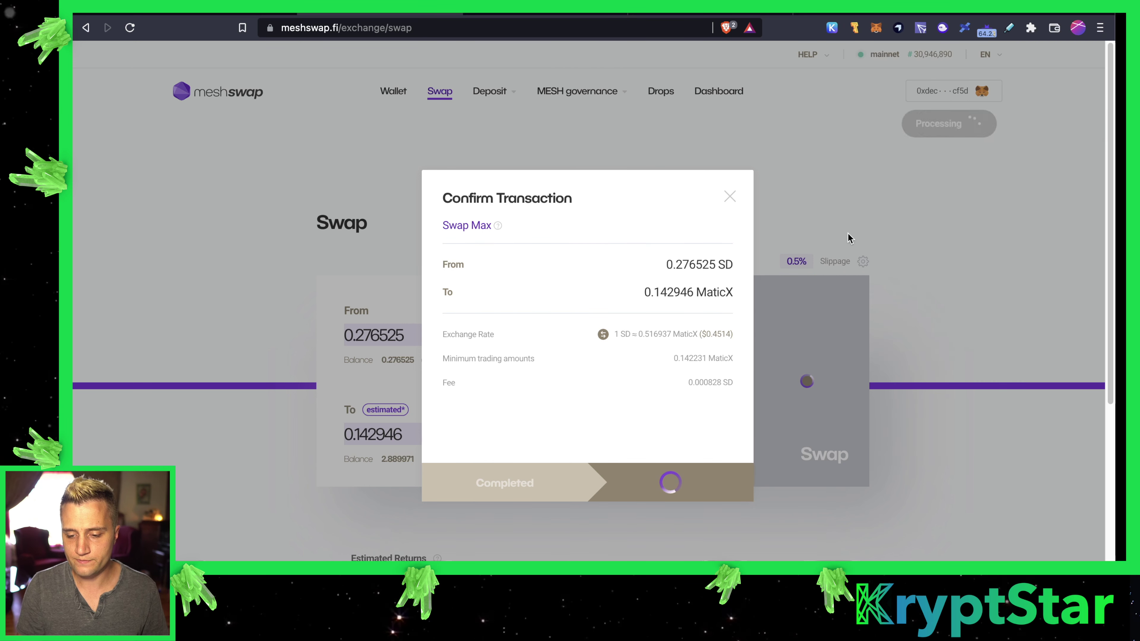